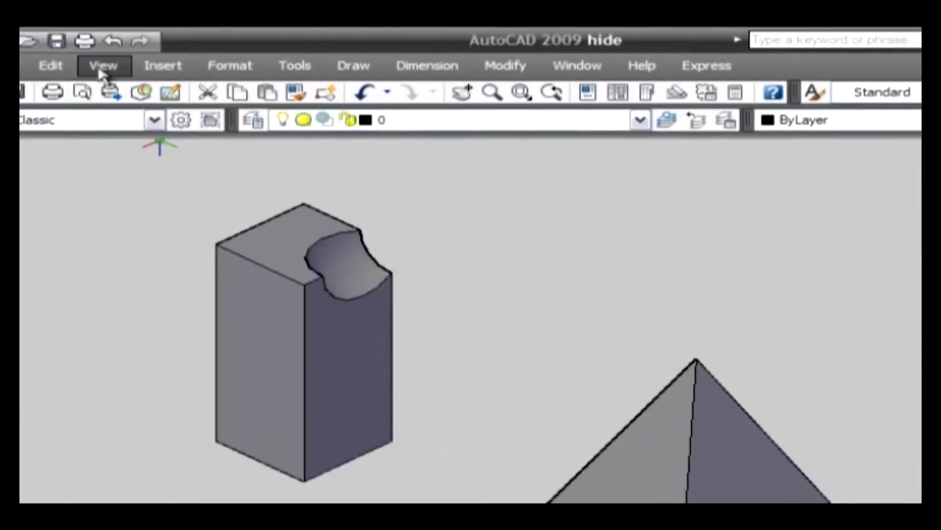
Hide the hidden edges of the box and pyramid, and switch the display to the 2dwireframe shade mode
{"action": "left_click", "coordinate": [145, 57]}
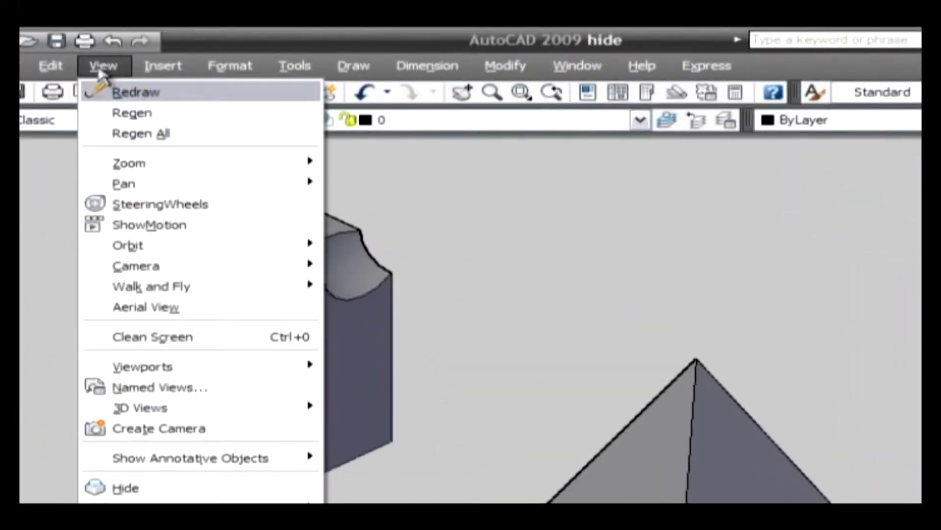
{"action": "left_click", "coordinate": [127, 488]}
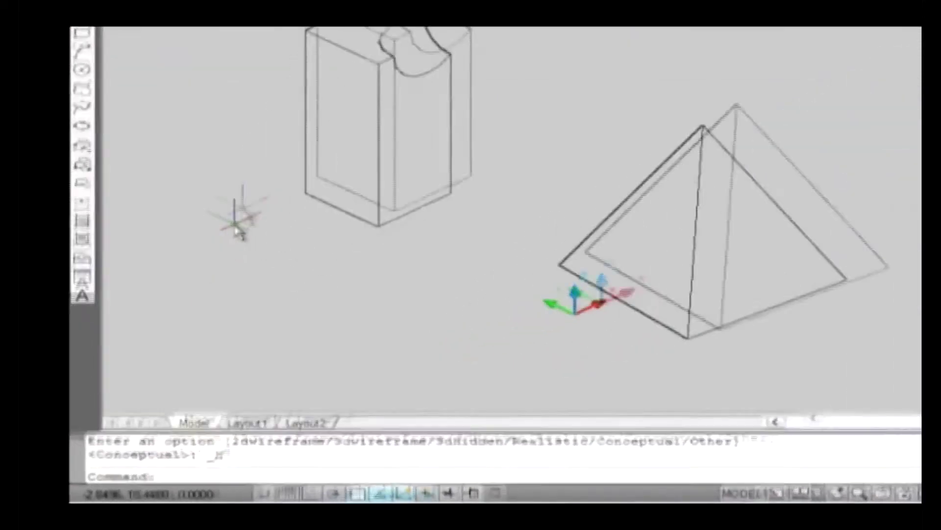
{"action": "type", "text": "sha"}
{"action": "key", "text": "Return"}
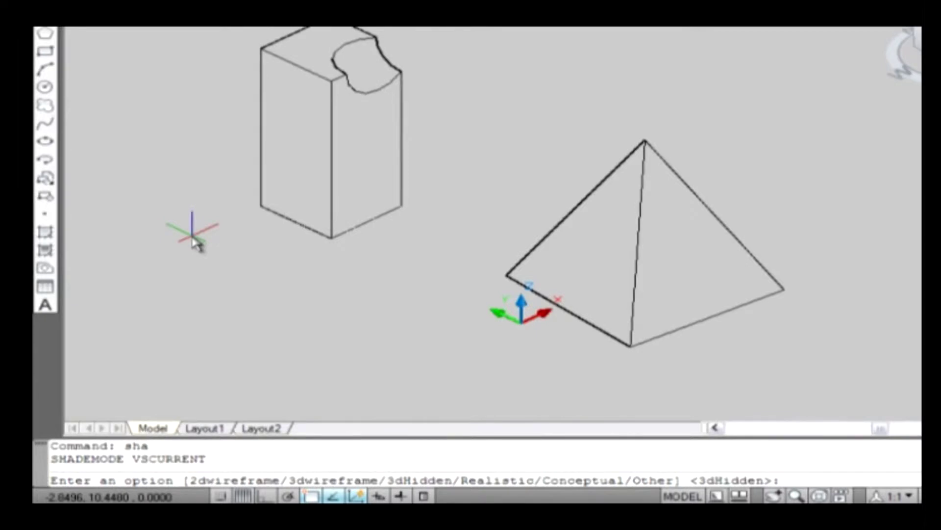
{"action": "type", "text": "2"}
{"action": "key", "text": "Return"}
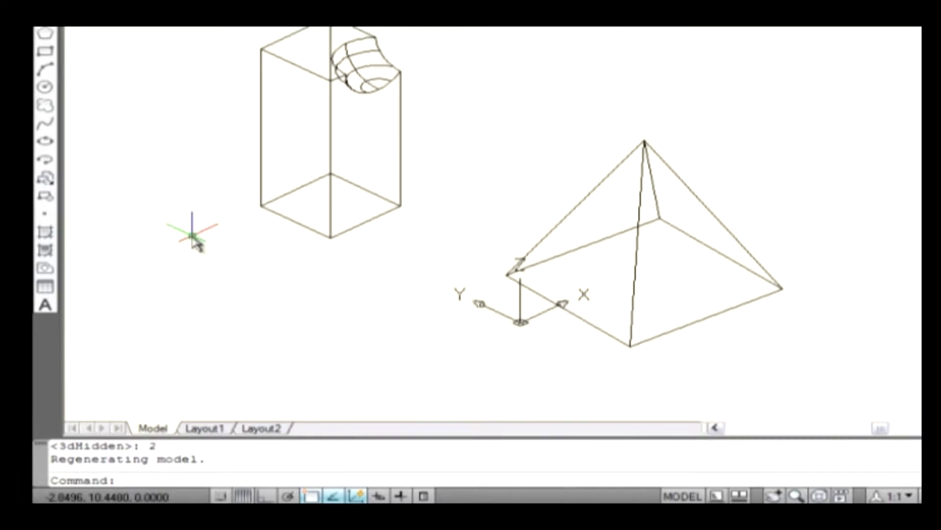
Display the box and pyramid in the 3dwireframe shade mode
{"action": "type", "text": "sha"}
{"action": "key", "text": "Return"}
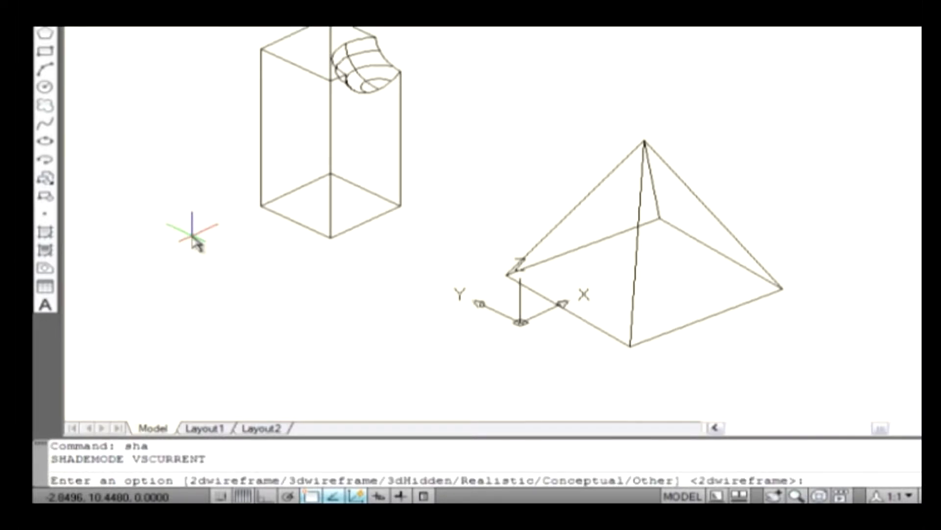
{"action": "type", "text": "3"}
{"action": "key", "text": "Return"}
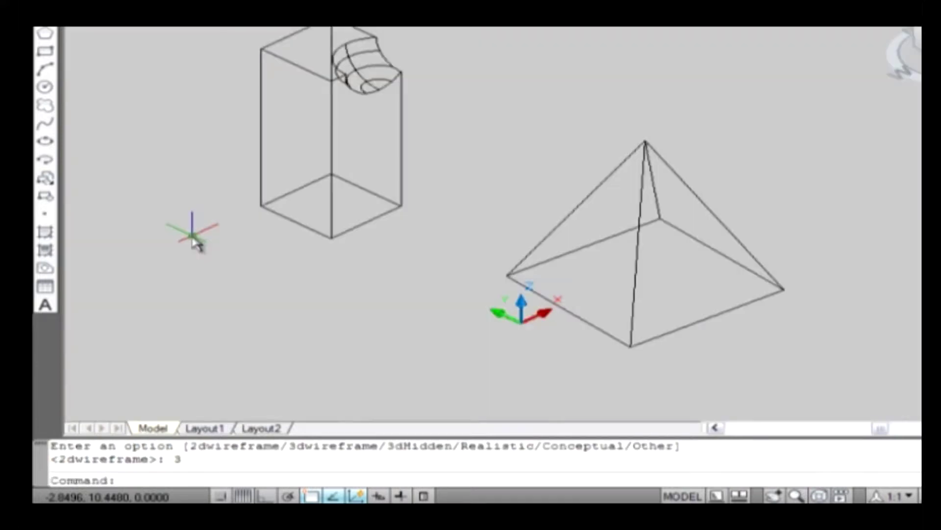
Switch the shade mode of the solids to 3dHidden
{"action": "type", "text": "sha"}
{"action": "key", "text": "Return"}
{"action": "type", "text": "h"}
{"action": "key", "text": "Return"}
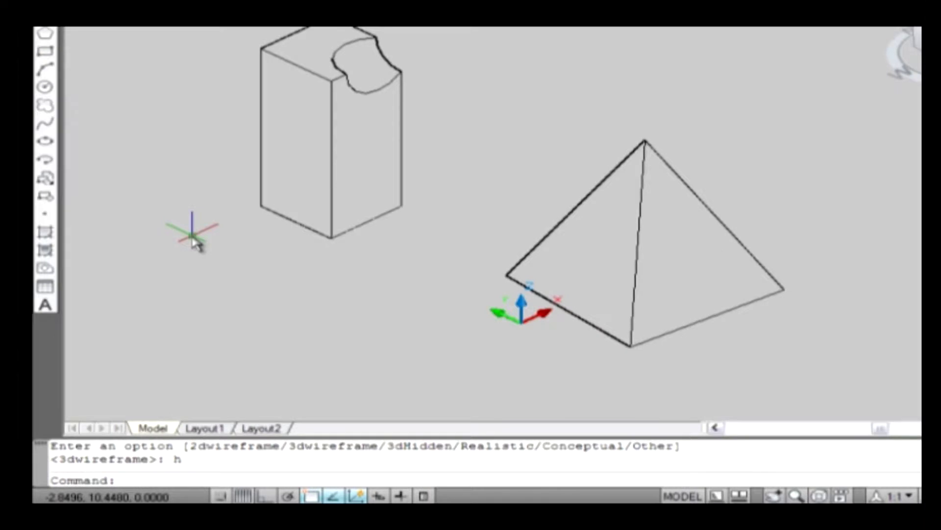
Shade the box and pyramid with the Realistic shade mode option
{"action": "type", "text": "sha"}
{"action": "key", "text": "Return"}
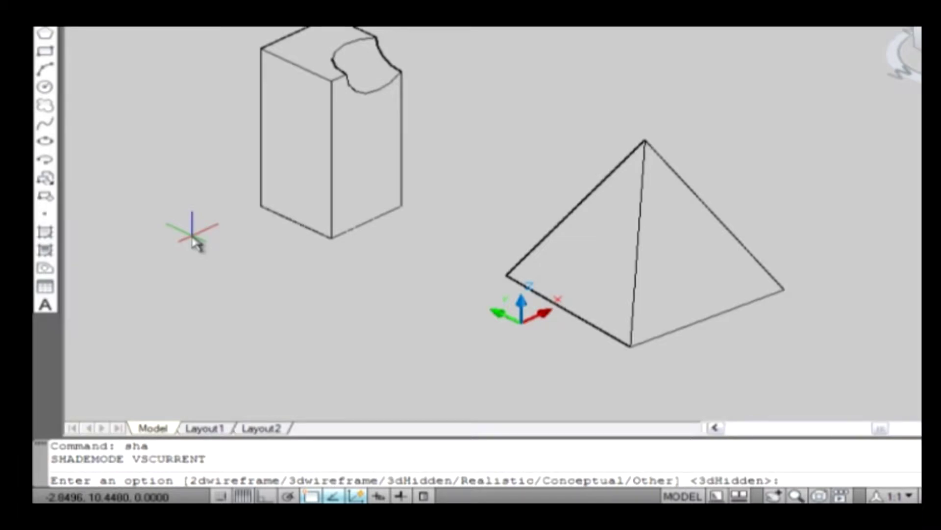
{"action": "type", "text": "r"}
{"action": "key", "text": "Return"}
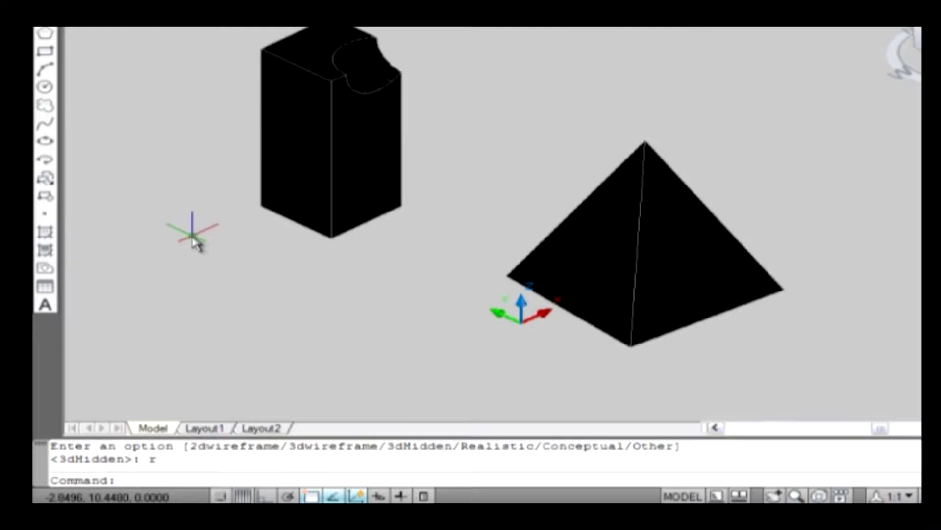
Change the shade mode of the solids to Conceptual
{"action": "type", "text": "sha"}
{"action": "key", "text": "Return"}
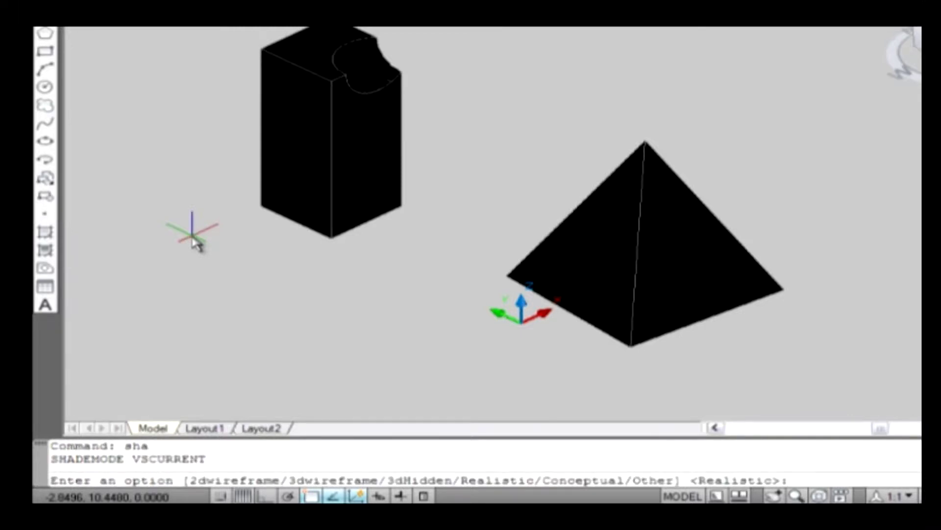
{"action": "type", "text": "c"}
{"action": "key", "text": "Return"}
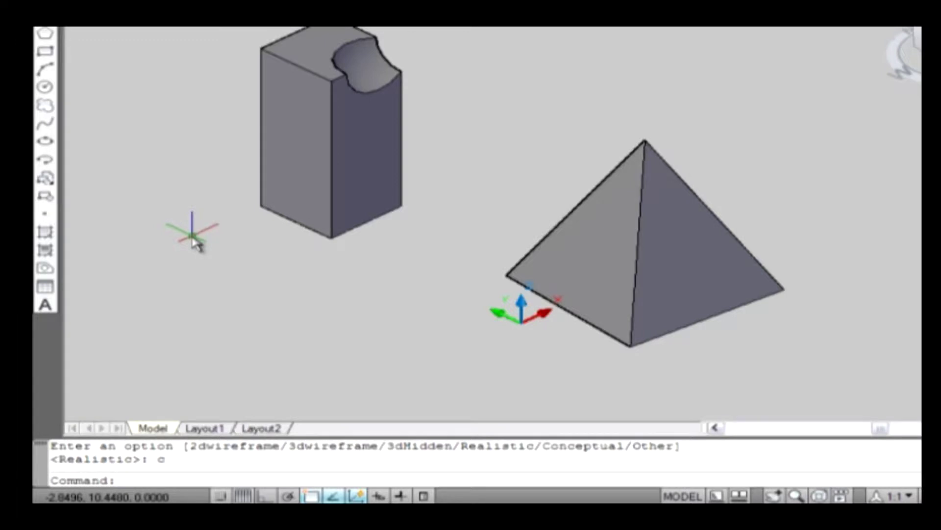
Choose the Other option of the SHADEMODE command for the current view
{"action": "type", "text": "sha"}
{"action": "key", "text": "Return"}
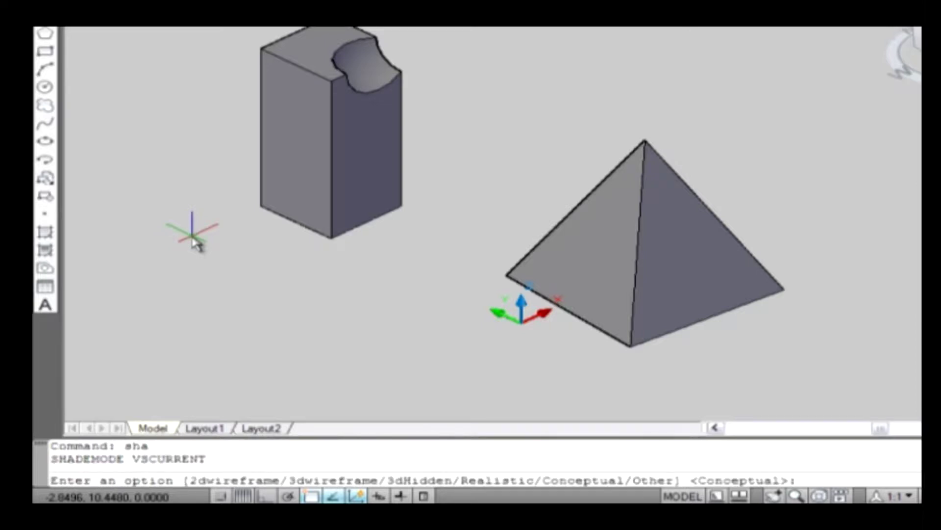
{"action": "type", "text": "o"}
{"action": "key", "text": "Return"}
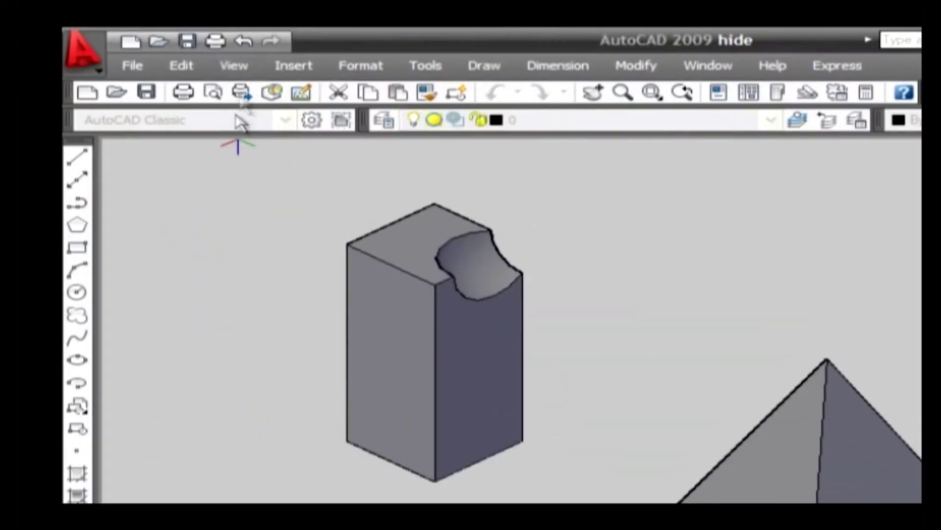
Apply the predefined Conceptual visual style to the current model view
{"action": "left_click", "coordinate": [235, 66]}
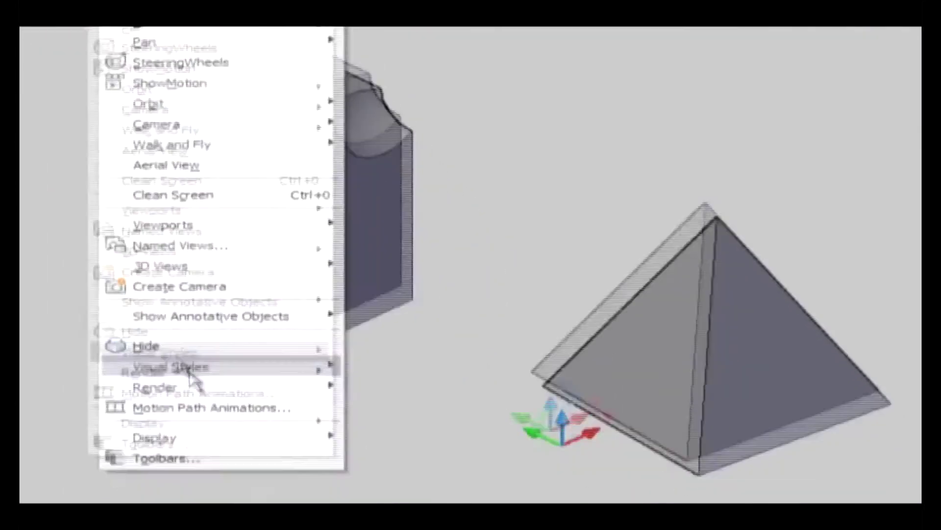
{"action": "mouse_move", "coordinate": [298, 512]}
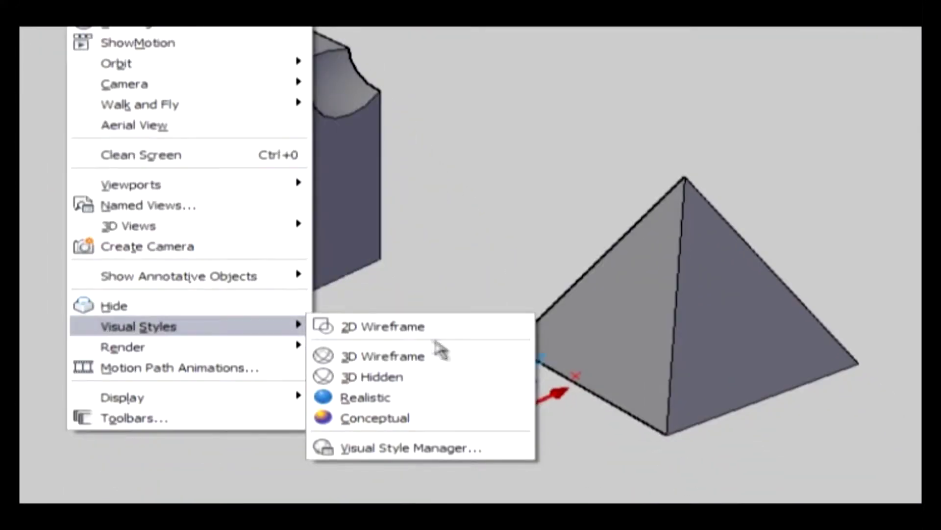
{"action": "left_click", "coordinate": [412, 418]}
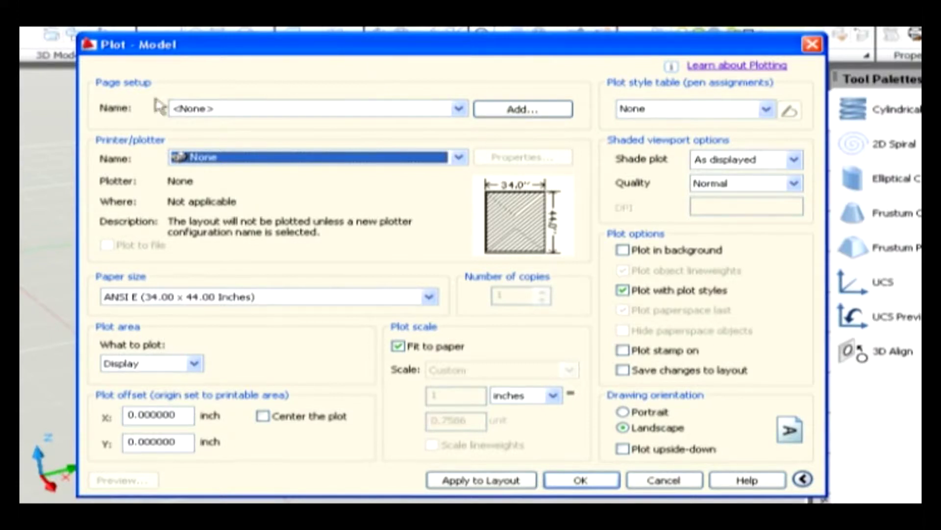
Load the Setup1 page setup for the model plot and review the available plotters and paper sizes
{"action": "left_click", "coordinate": [261, 110]}
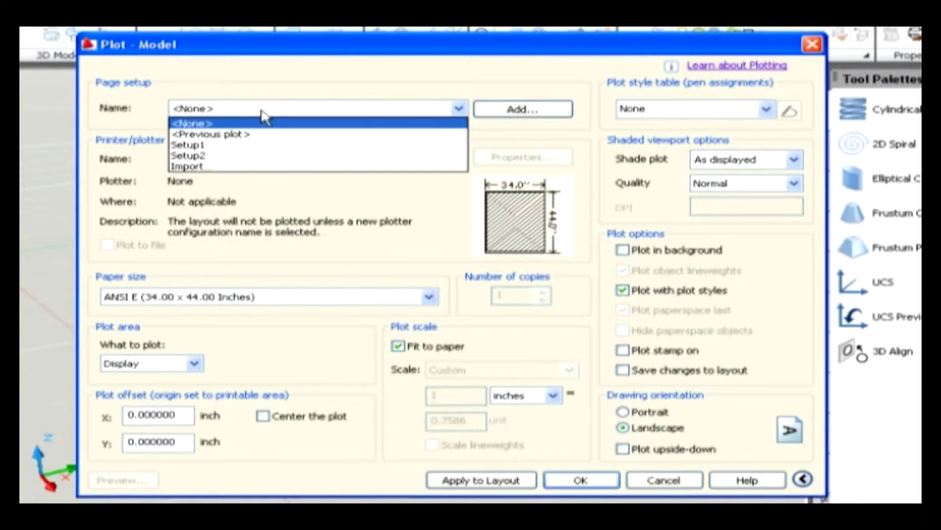
{"action": "left_click", "coordinate": [265, 145]}
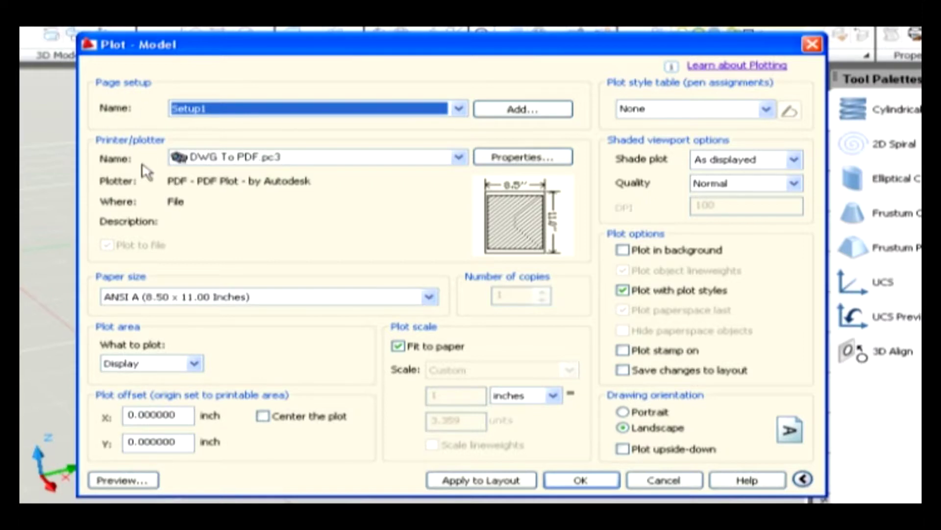
{"action": "left_click", "coordinate": [302, 158]}
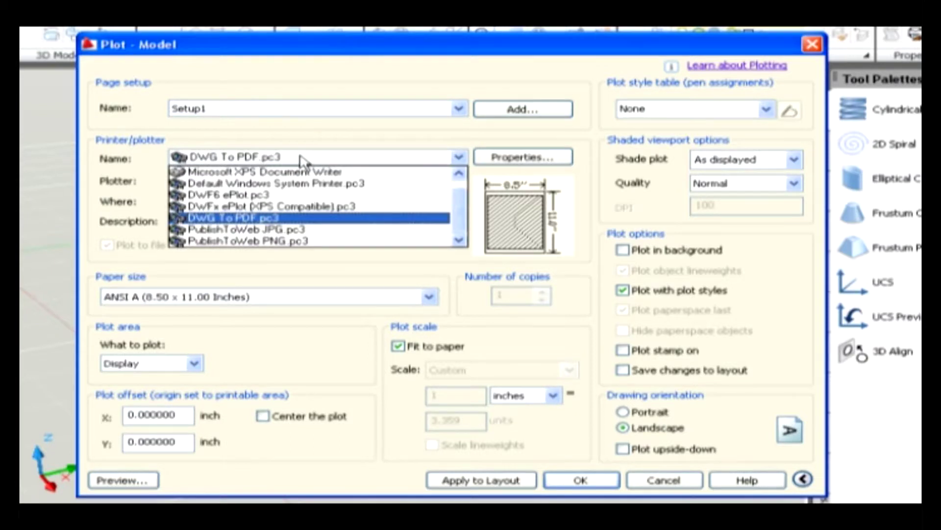
{"action": "left_click", "coordinate": [301, 160]}
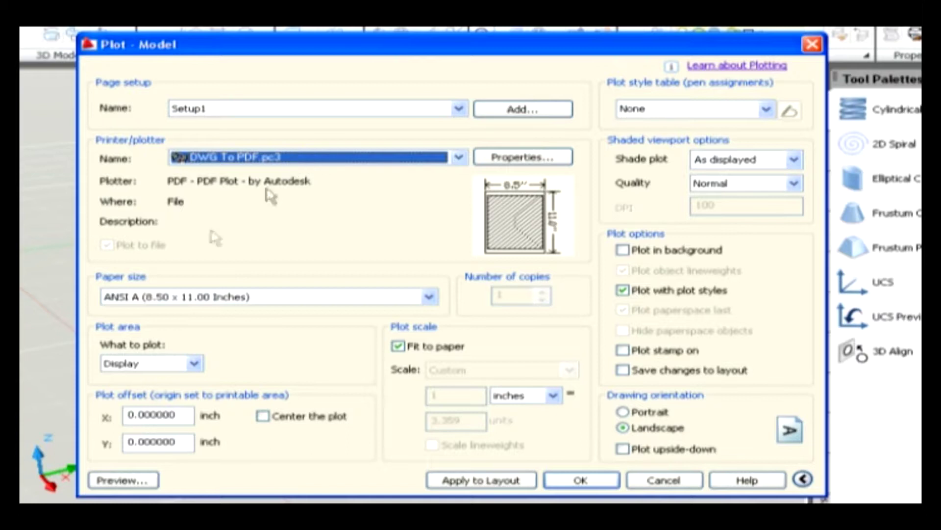
{"action": "left_click", "coordinate": [285, 300]}
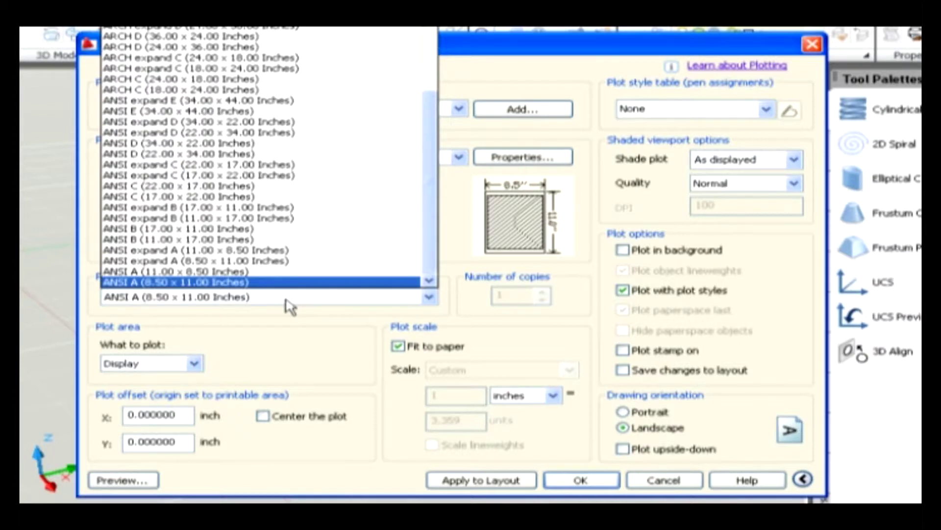
{"action": "left_click", "coordinate": [286, 300]}
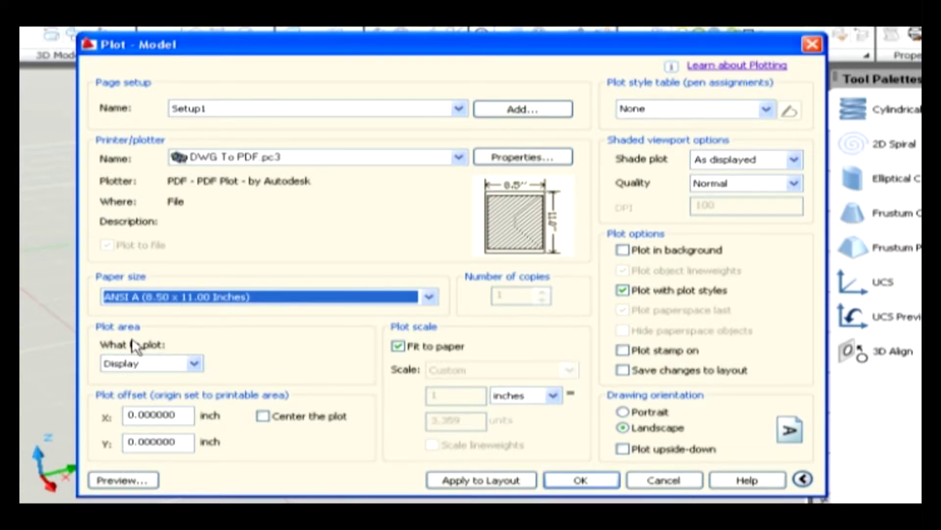
Review the choices for what to plot and the X and Y plot offset values
{"action": "left_click", "coordinate": [195, 364]}
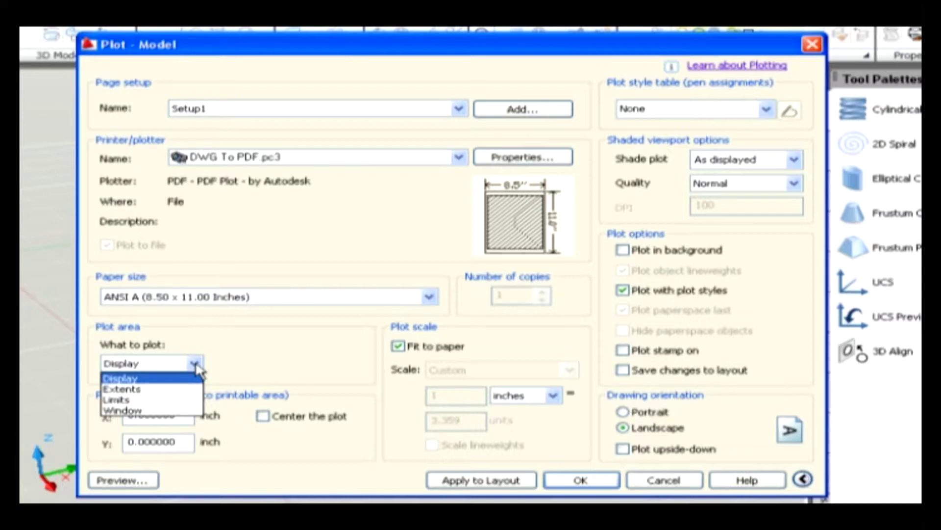
{"action": "left_click", "coordinate": [195, 364]}
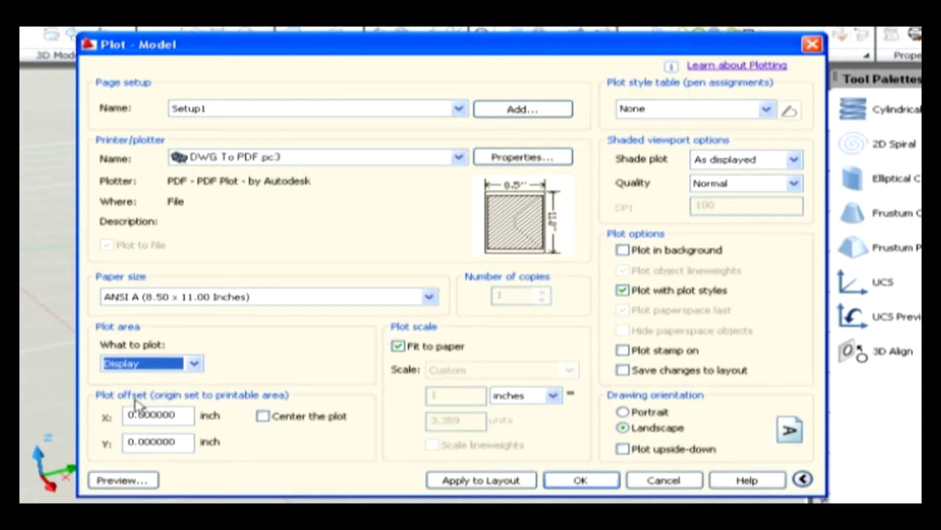
{"action": "left_click", "coordinate": [175, 415]}
{"action": "left_click", "coordinate": [186, 437]}
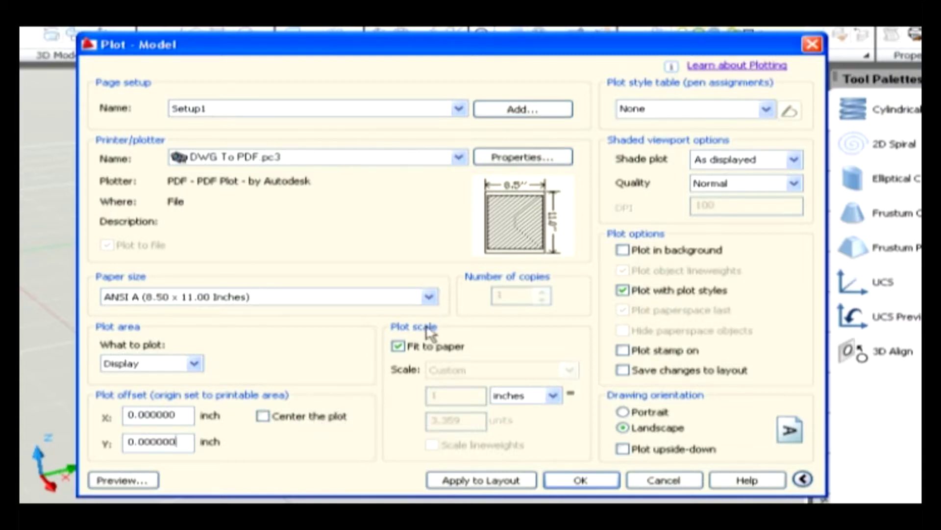
Turn off Fit to paper and review the plot scale list, keeping the Custom scale and its inch and unit values
{"action": "left_click", "coordinate": [428, 346]}
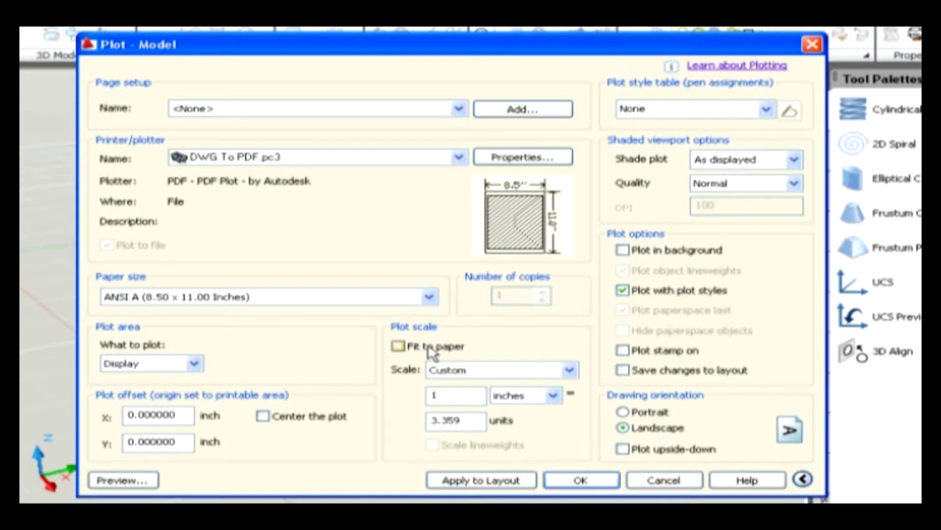
{"action": "left_click", "coordinate": [486, 371]}
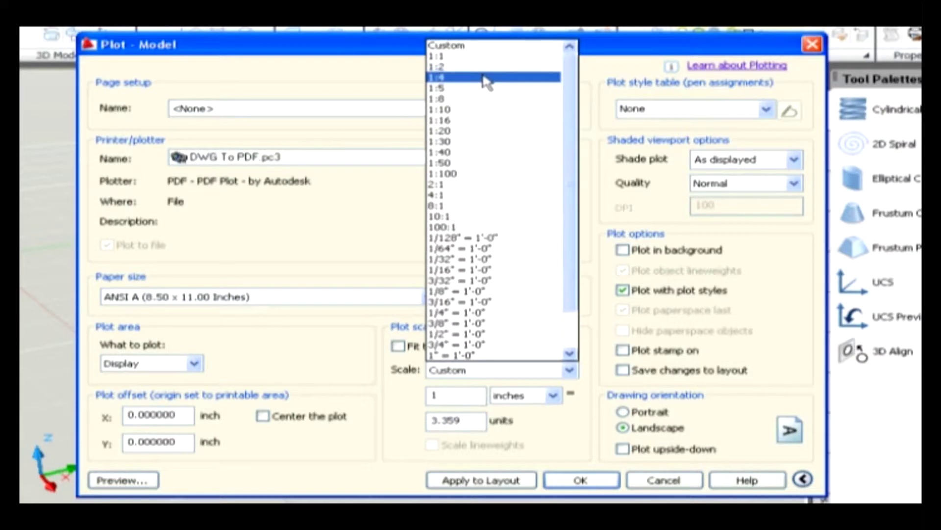
{"action": "left_click", "coordinate": [469, 388]}
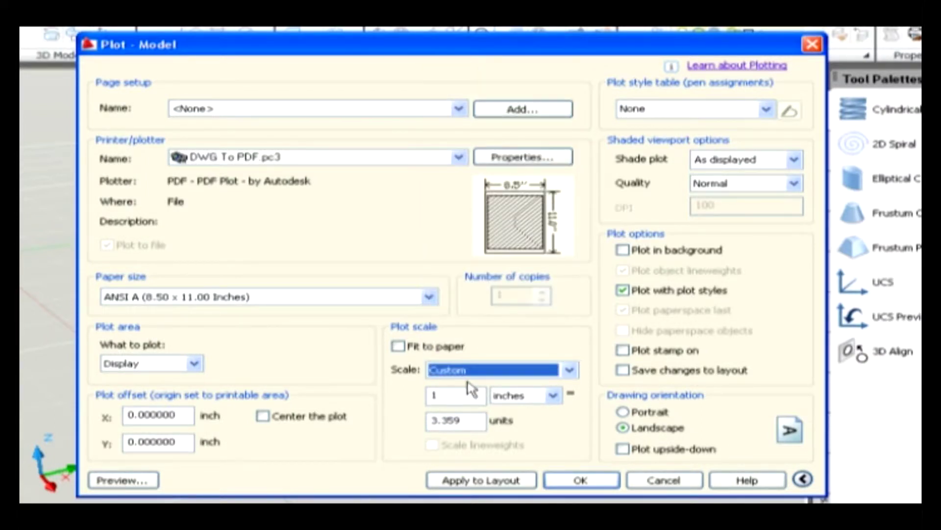
{"action": "left_click", "coordinate": [467, 395]}
{"action": "left_click", "coordinate": [467, 419]}
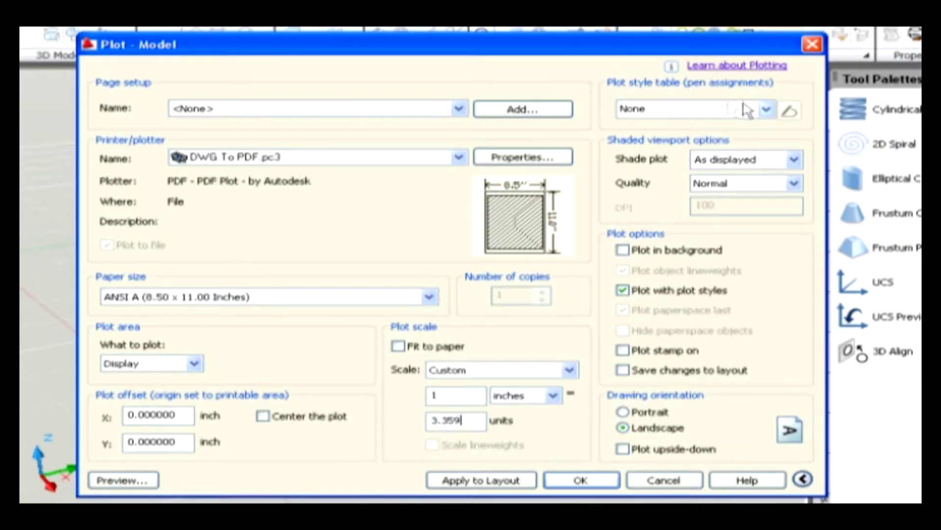
Review the available plot style tables and the shade plot options for shaded viewports
{"action": "left_click", "coordinate": [767, 110]}
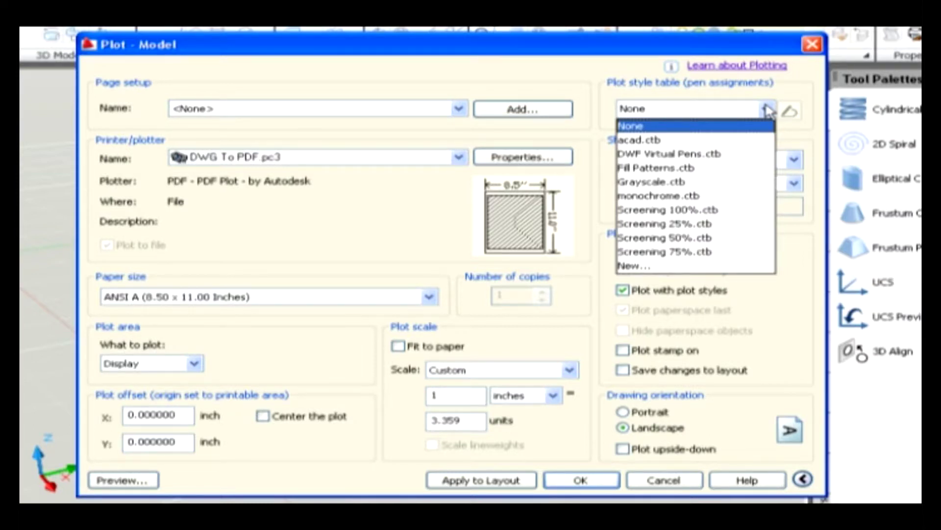
{"action": "left_click", "coordinate": [768, 111]}
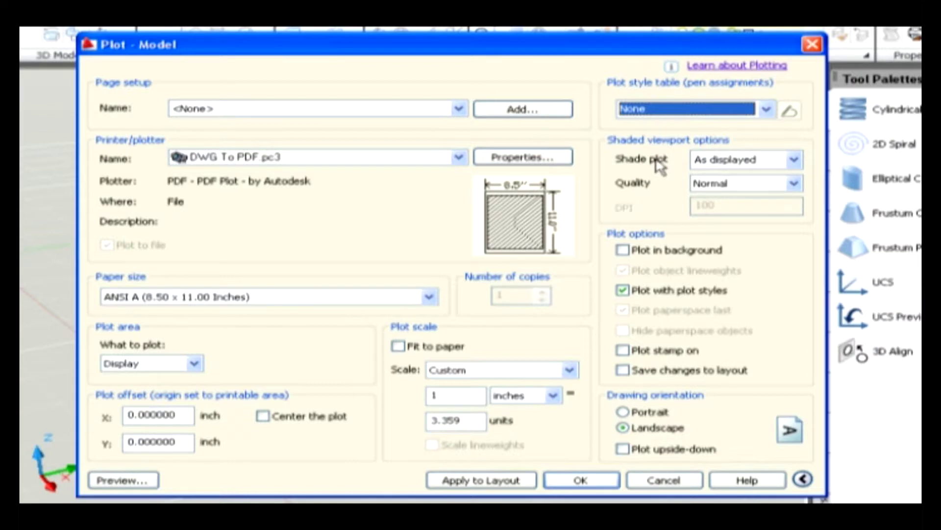
{"action": "left_click", "coordinate": [761, 162]}
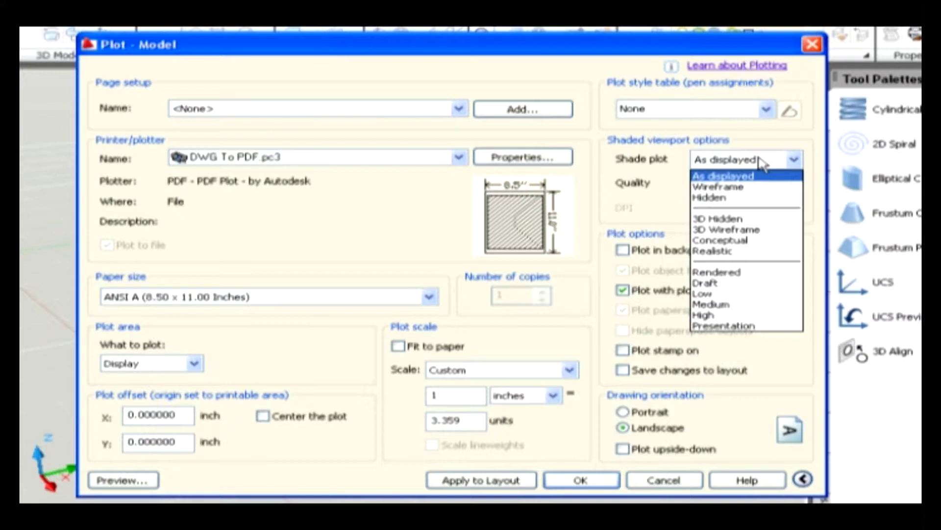
{"action": "left_click", "coordinate": [761, 162]}
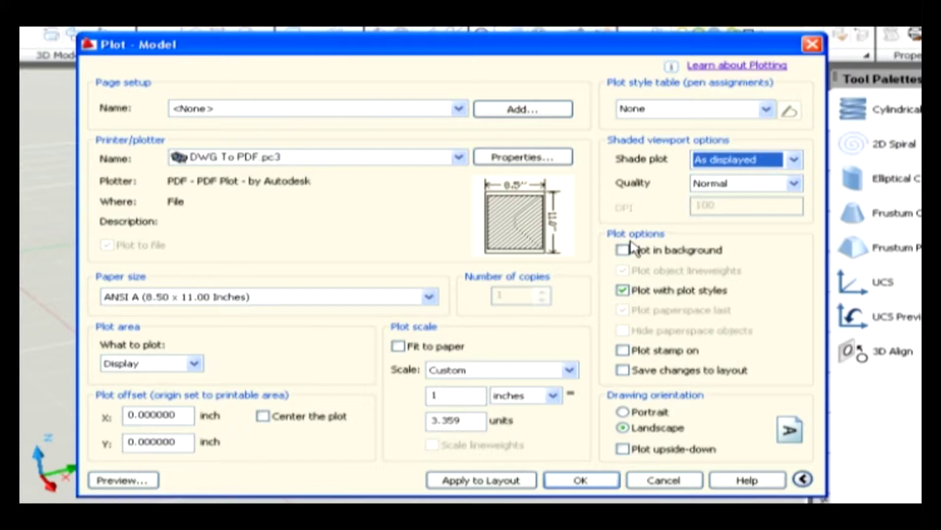
Switch the drawing orientation to Portrait and back to Landscape, and cancel the plot setup
{"action": "left_click", "coordinate": [648, 415]}
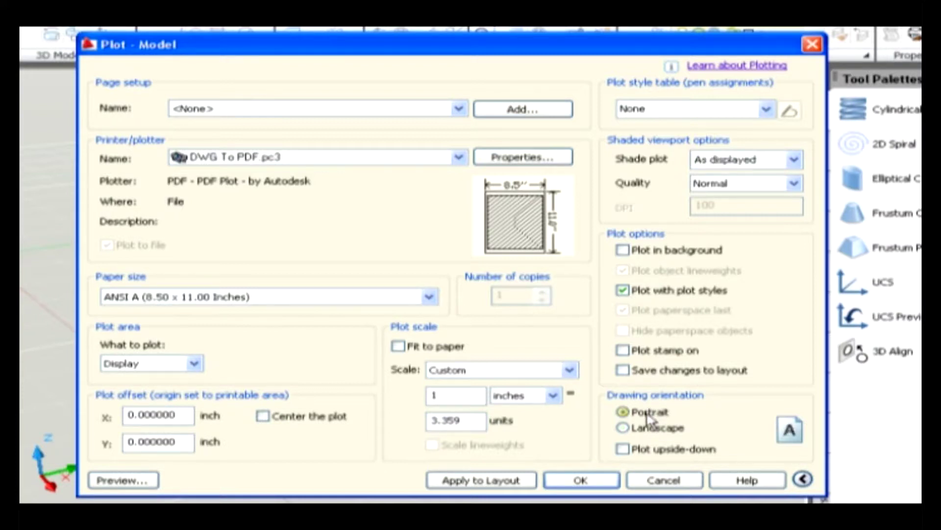
{"action": "left_click", "coordinate": [648, 429]}
{"action": "left_click", "coordinate": [657, 480]}
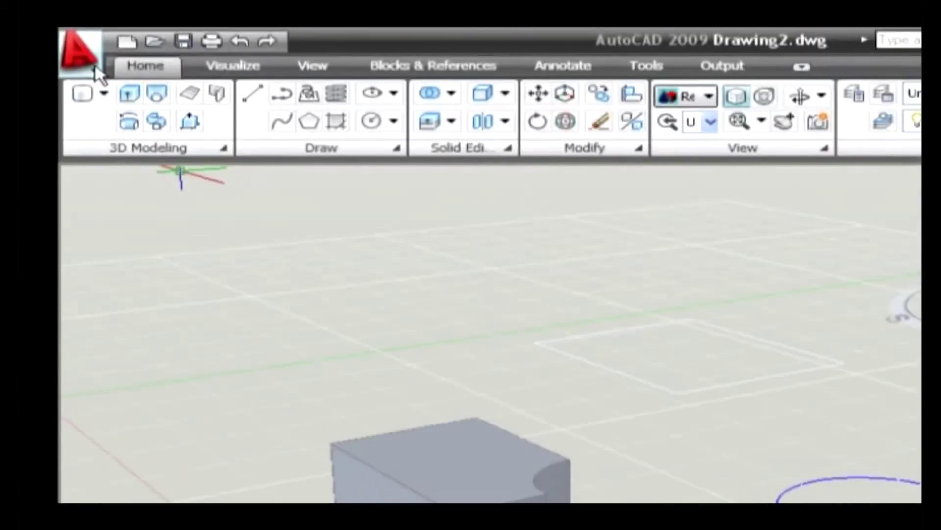
Create a new page setup named Setup3 that starts with <None>
{"action": "left_click", "coordinate": [91, 66]}
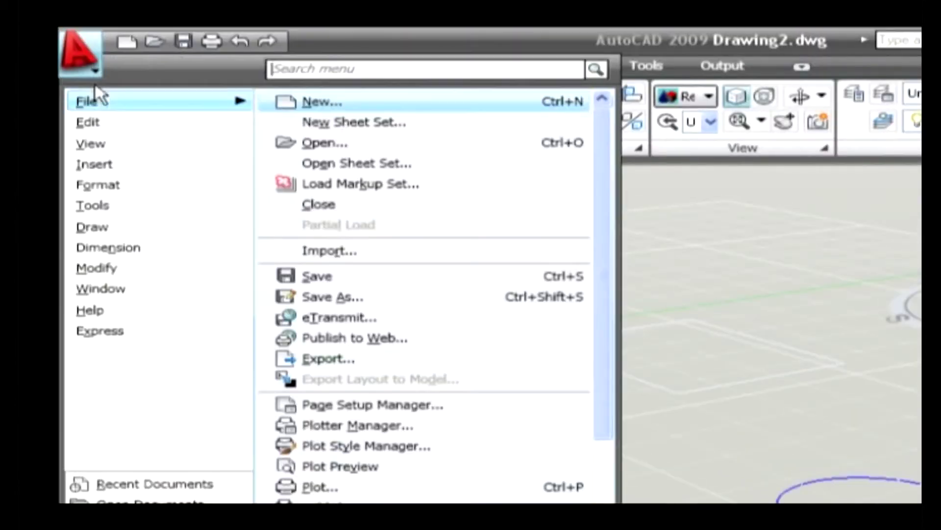
{"action": "left_click", "coordinate": [368, 405]}
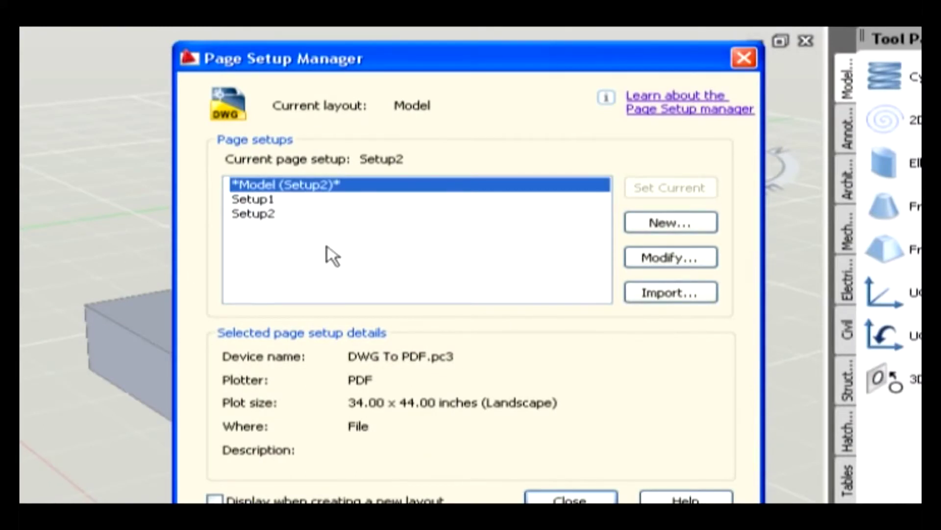
{"action": "left_click", "coordinate": [637, 223]}
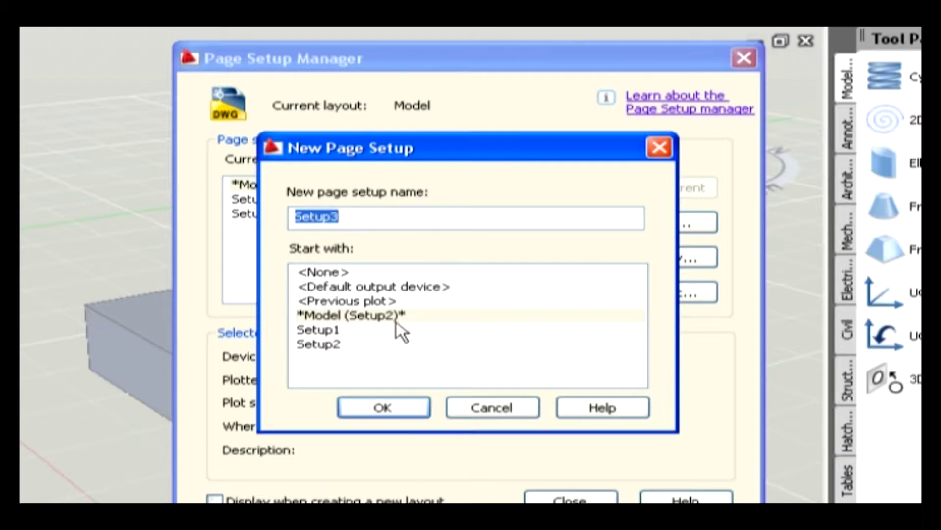
{"action": "left_click", "coordinate": [386, 273]}
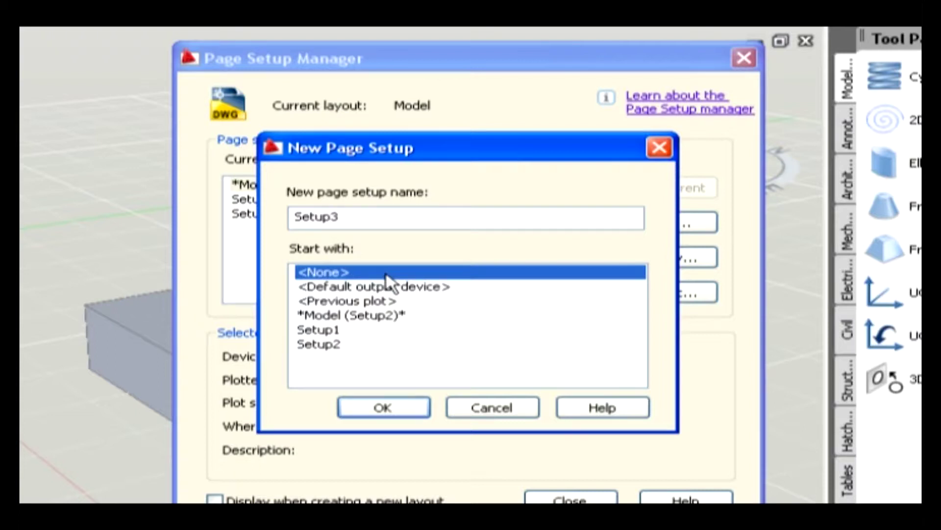
{"action": "left_click", "coordinate": [386, 408]}
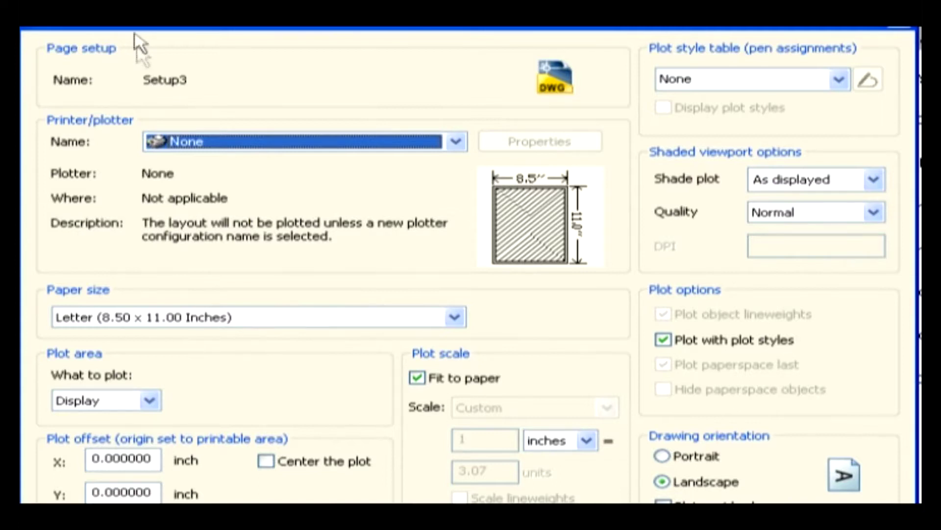
Set Setup3's plotter to DWG To PDF.pc3 and its paper size to ANSI B (17.00 x 11.00 Inches), and accept the setup
{"action": "left_click", "coordinate": [333, 142]}
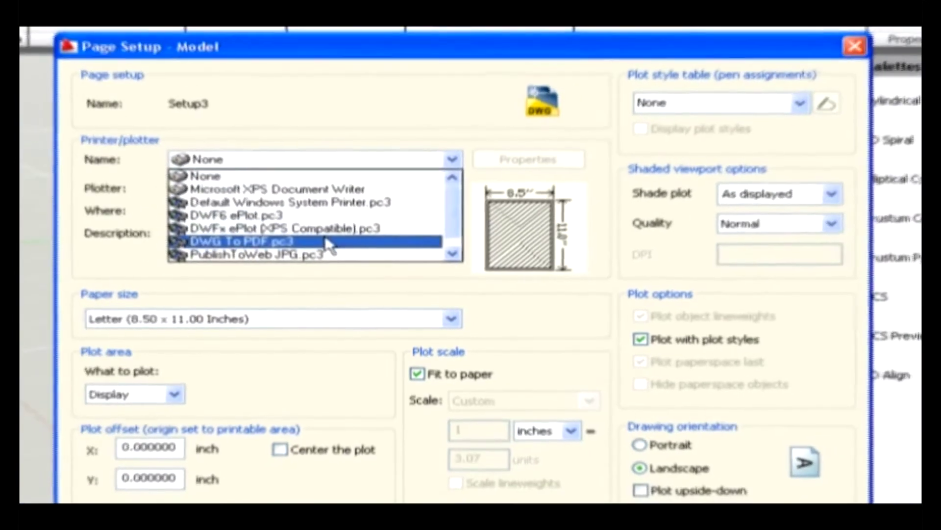
{"action": "left_click", "coordinate": [320, 234]}
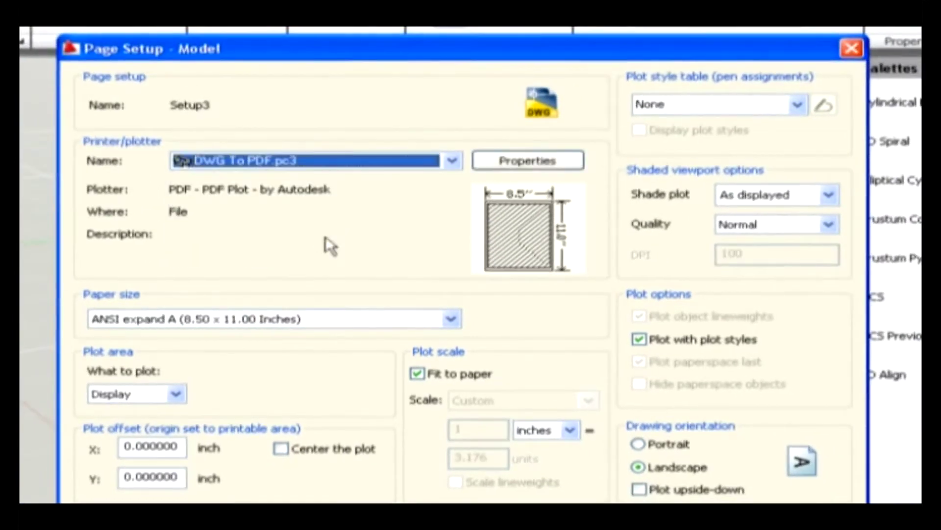
{"action": "left_click", "coordinate": [328, 318]}
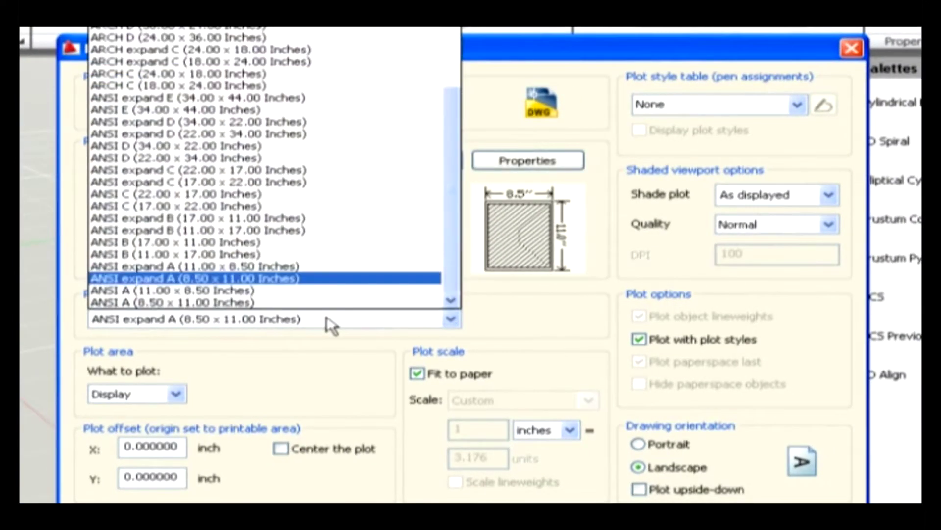
{"action": "left_click", "coordinate": [321, 243]}
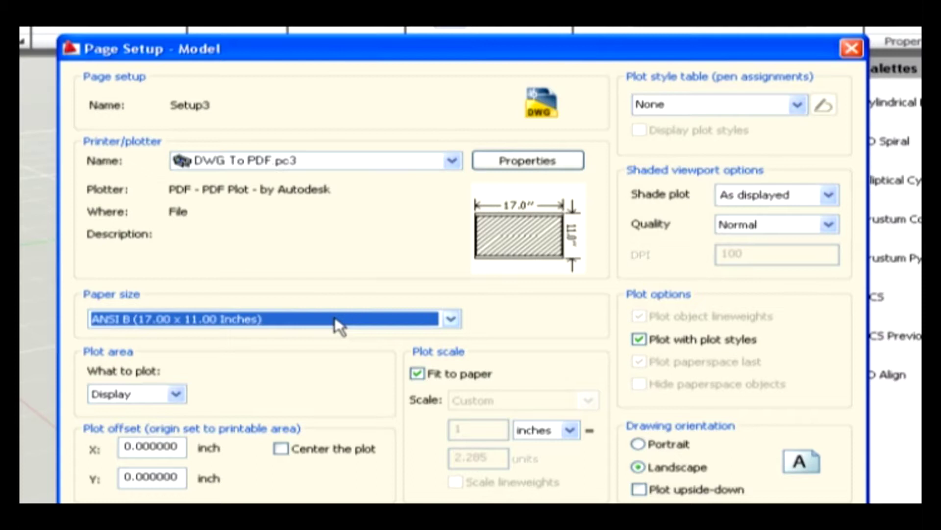
{"action": "left_click", "coordinate": [547, 501]}
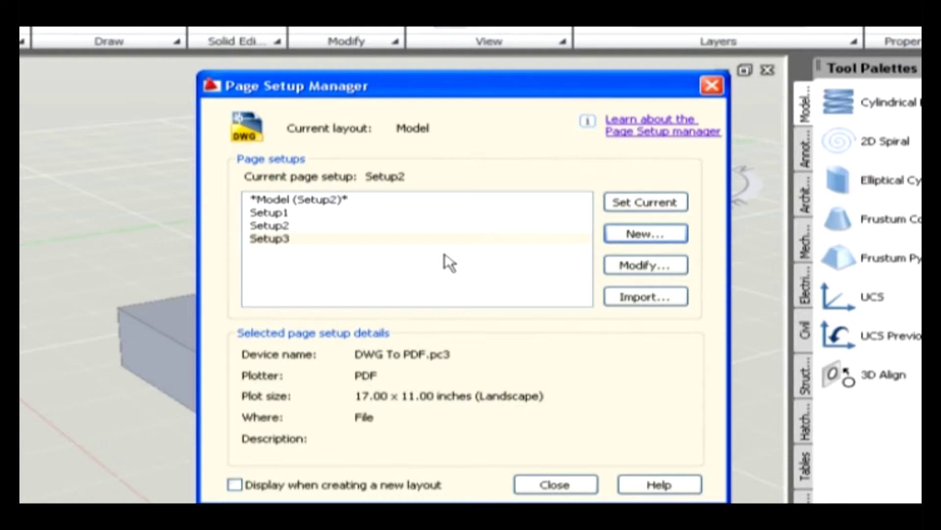
Make Setup3 the current page setup and close the Page Setup Manager
{"action": "left_click", "coordinate": [329, 238]}
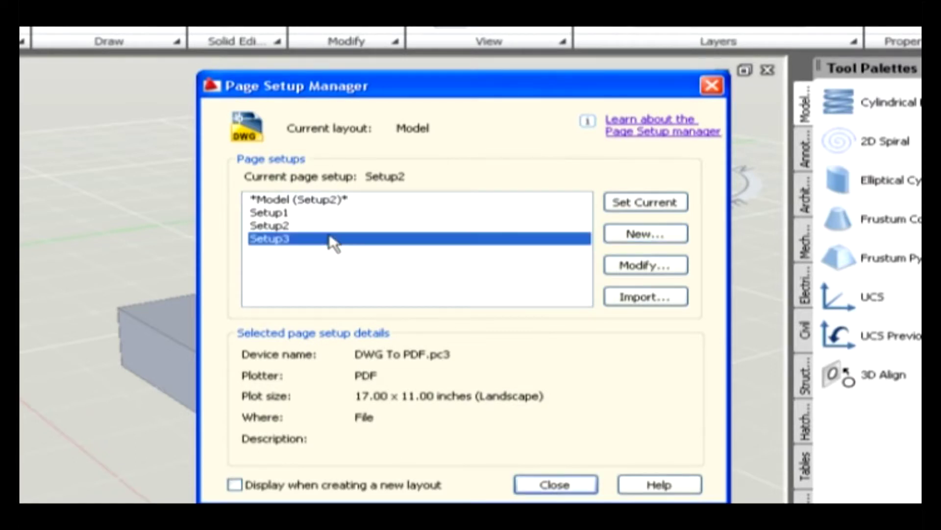
{"action": "left_click", "coordinate": [643, 211]}
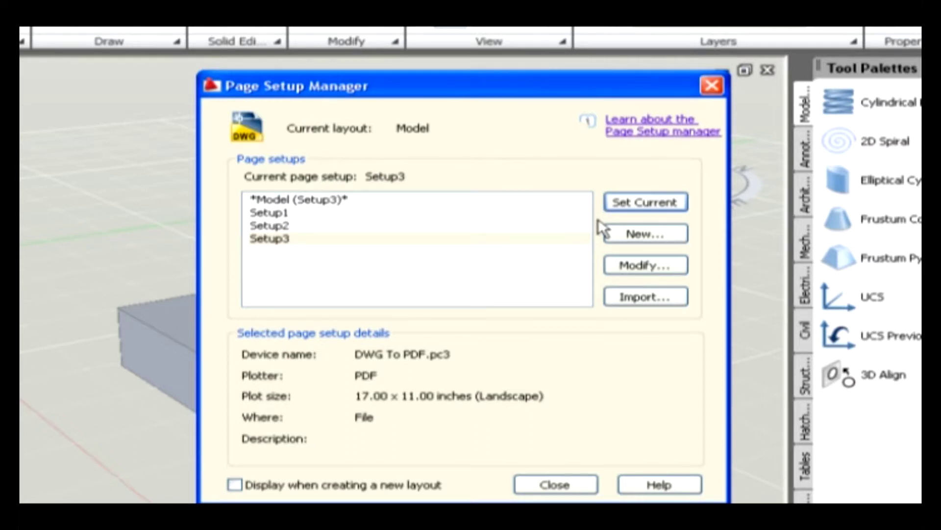
{"action": "left_click", "coordinate": [577, 484]}
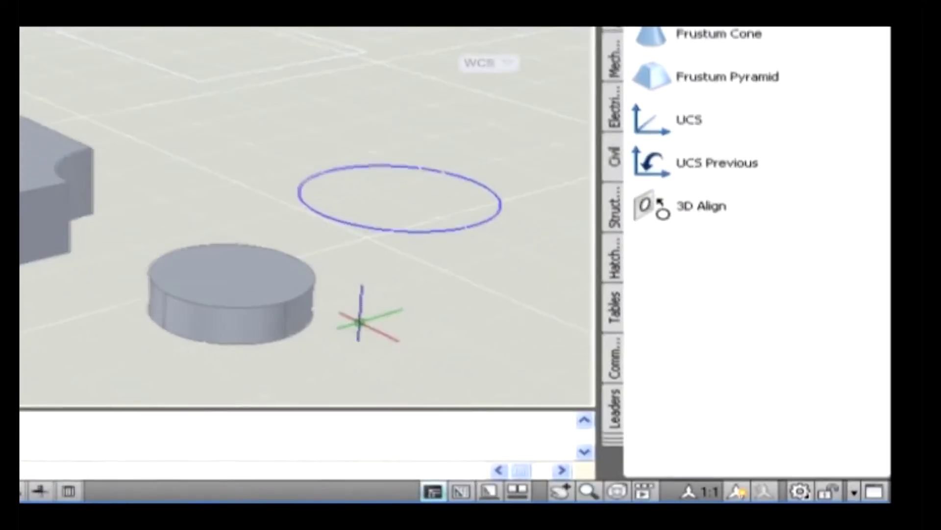
Display the model and layout tabs, and view Layout1 and Layout2
{"action": "left_click", "coordinate": [444, 490]}
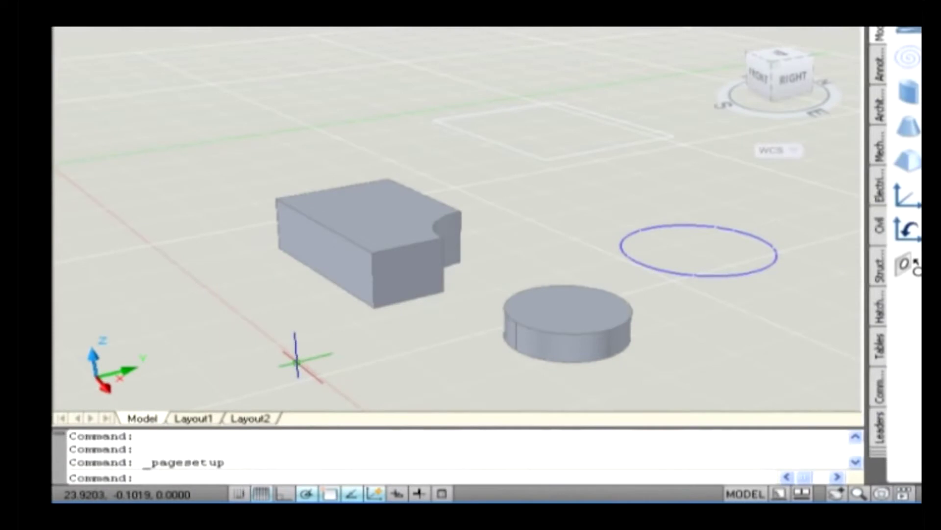
{"action": "left_click", "coordinate": [196, 418]}
{"action": "left_click", "coordinate": [245, 420]}
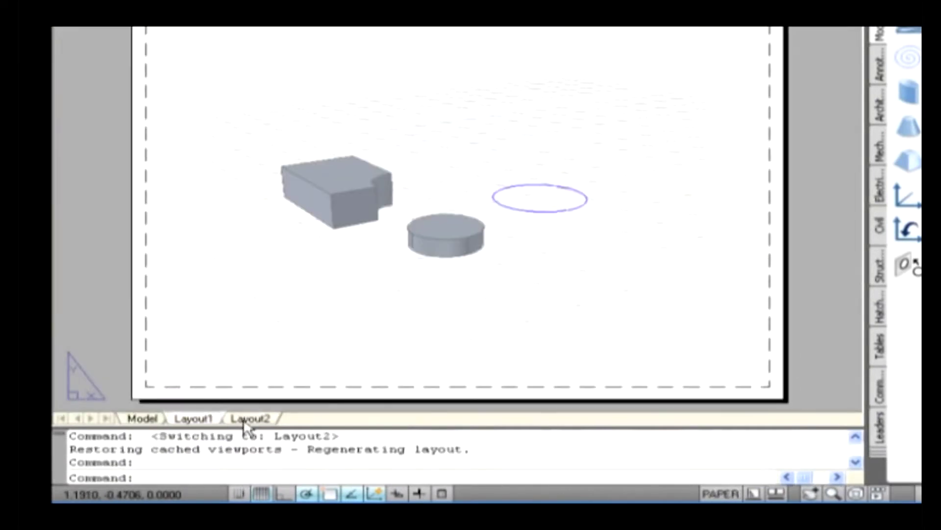
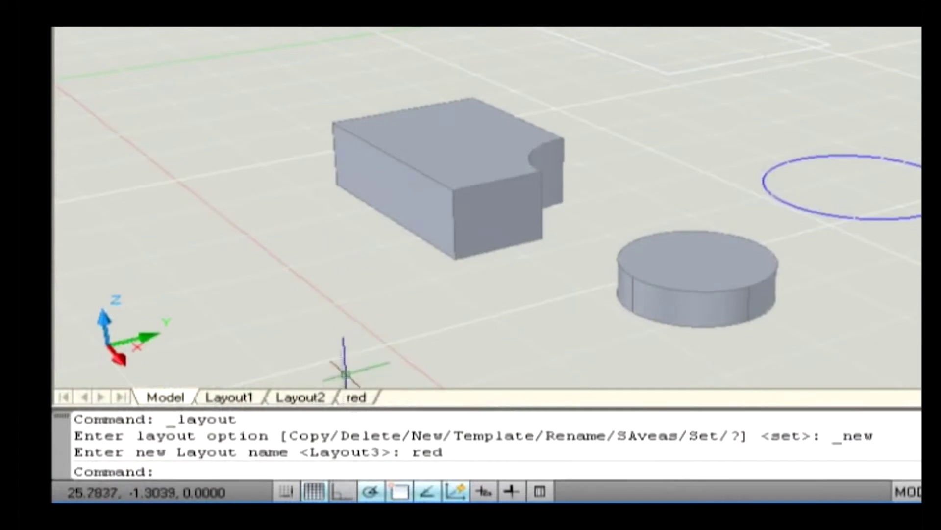
Switch to the red layout and erase its existing viewport
{"action": "left_click", "coordinate": [356, 398]}
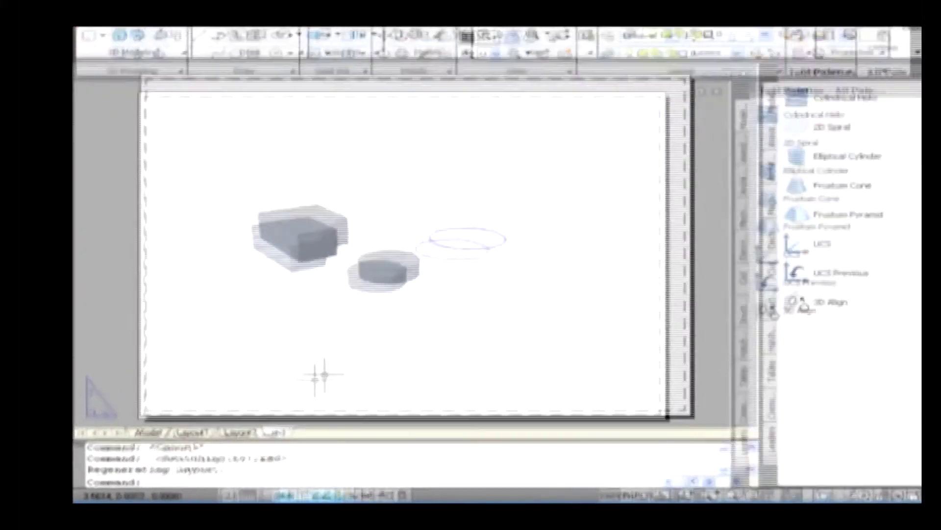
{"action": "left_click", "coordinate": [306, 404]}
{"action": "left_click", "coordinate": [265, 367]}
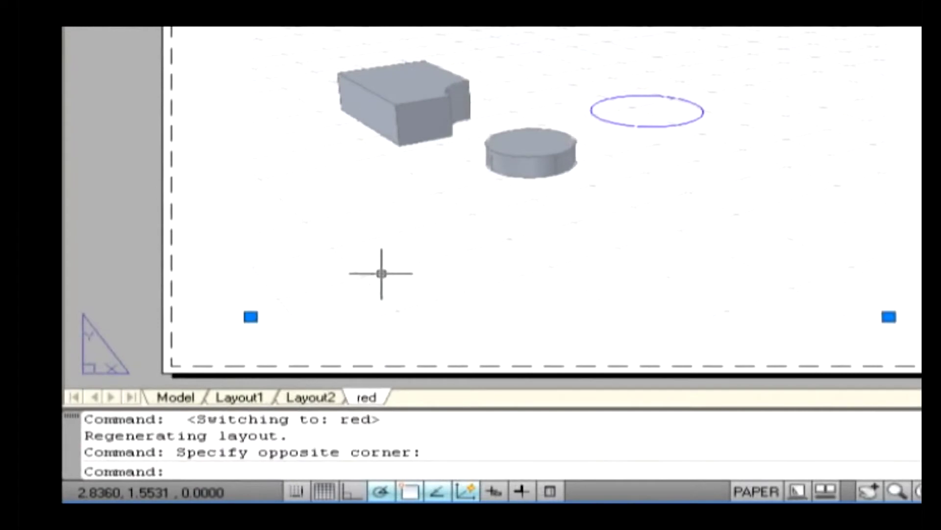
{"action": "key", "text": "Delete"}
Create a rectangular viewport in the middle of the red layout's sheet with MVIEW
{"action": "type", "text": "mview"}
{"action": "key", "text": "Return"}
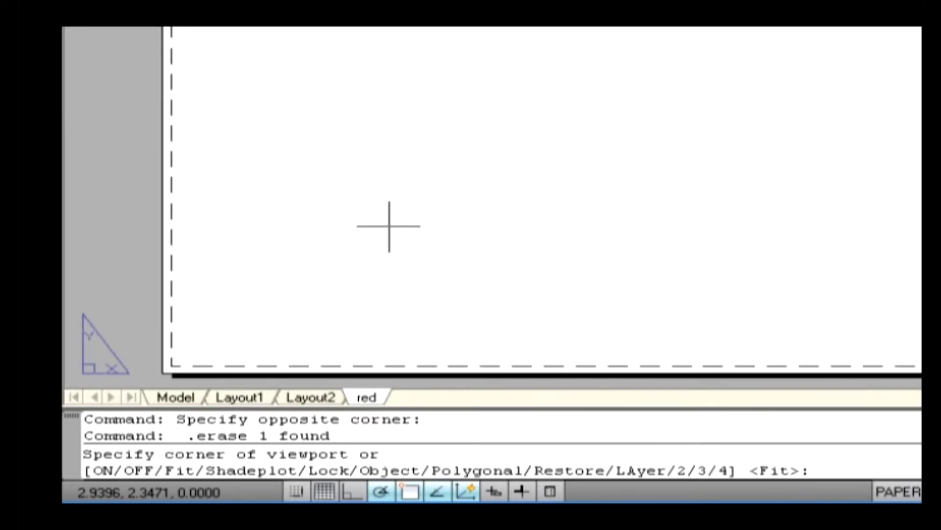
{"action": "left_click", "coordinate": [311, 238]}
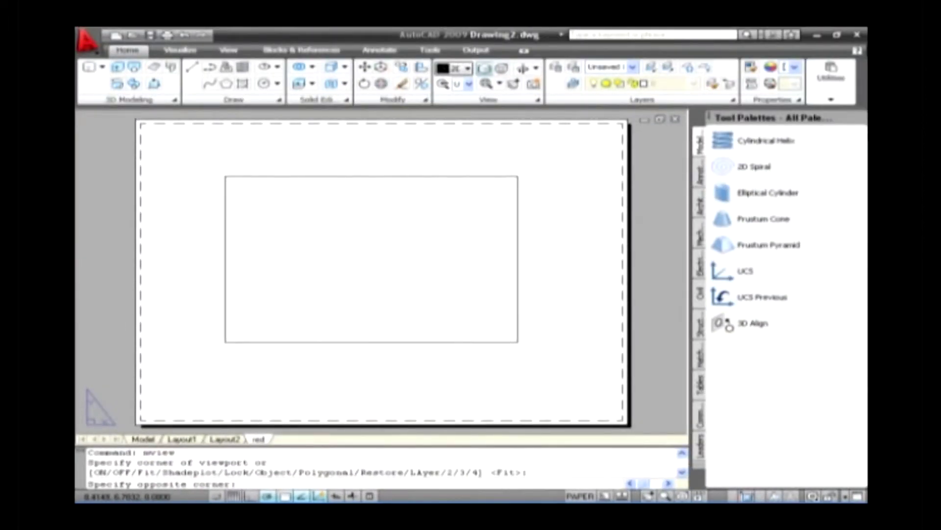
{"action": "left_click", "coordinate": [518, 175]}
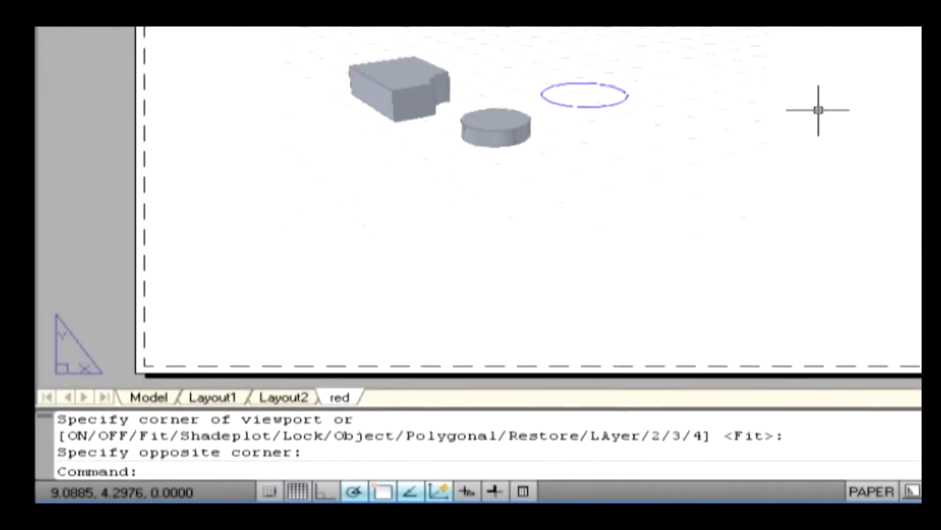
Turn off the display of the rectangular viewport with the MVIEW OFF option
{"action": "type", "text": "MVIEW"}
{"action": "key", "text": "Return"}
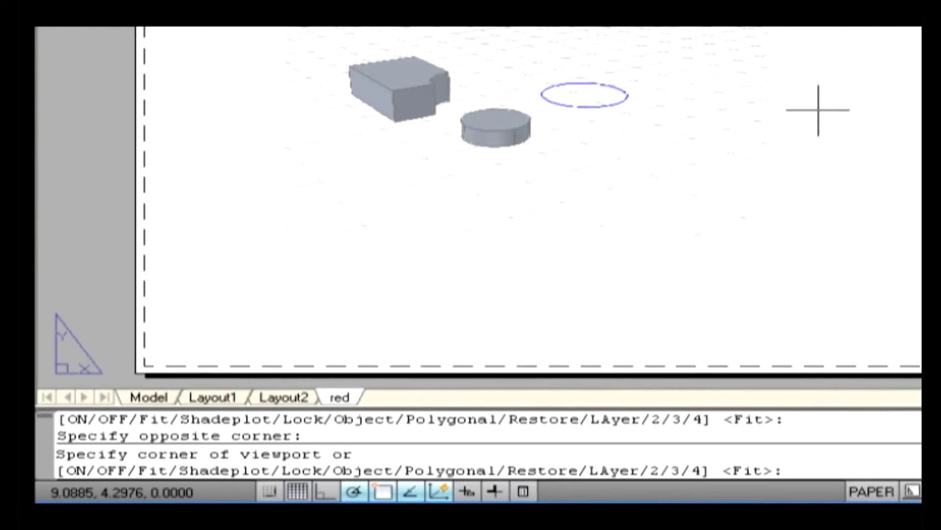
{"action": "type", "text": "off"}
{"action": "key", "text": "Return"}
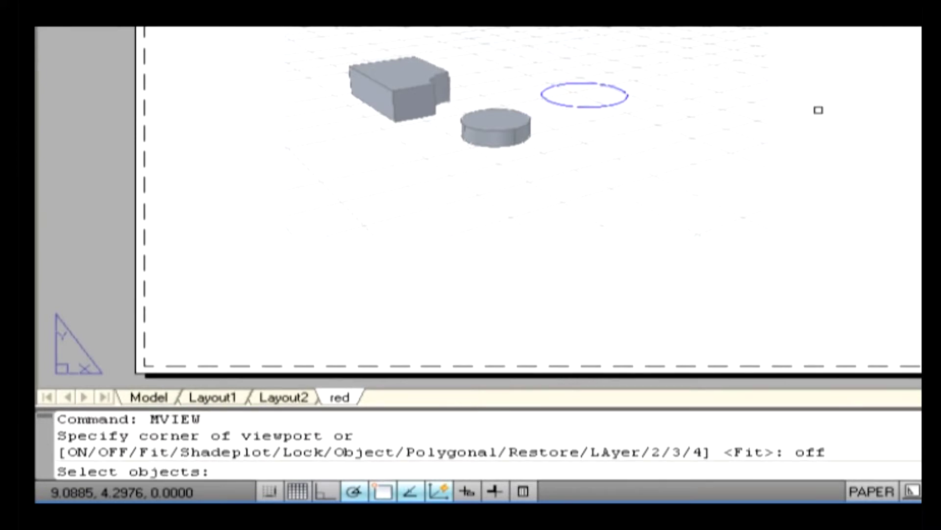
{"action": "left_click", "coordinate": [769, 118]}
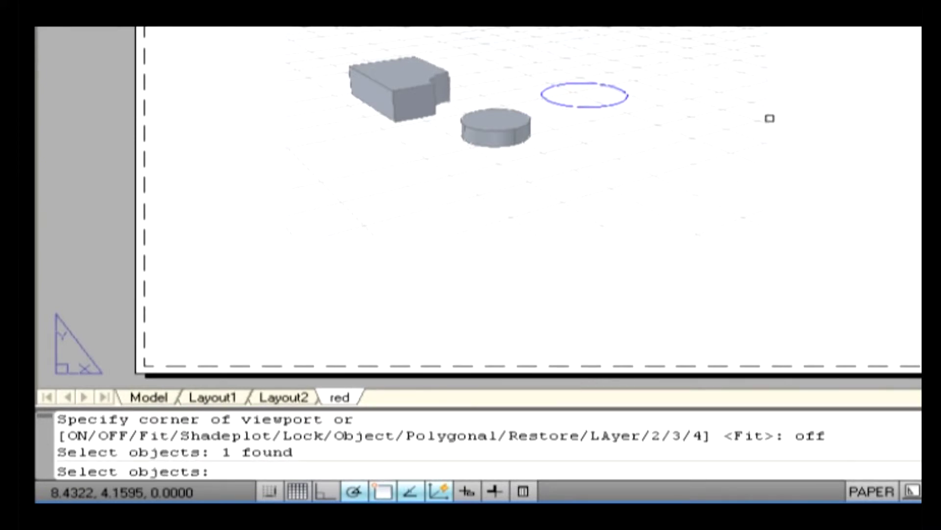
{"action": "key", "text": "Return"}
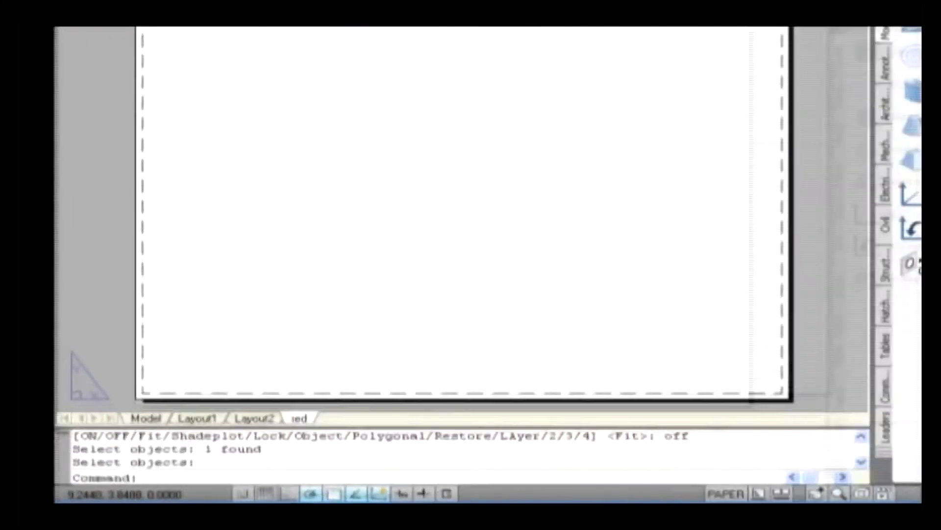
Turn the rectangular viewport's display back on with the MVIEW ON option
{"action": "type", "text": "MVIEW"}
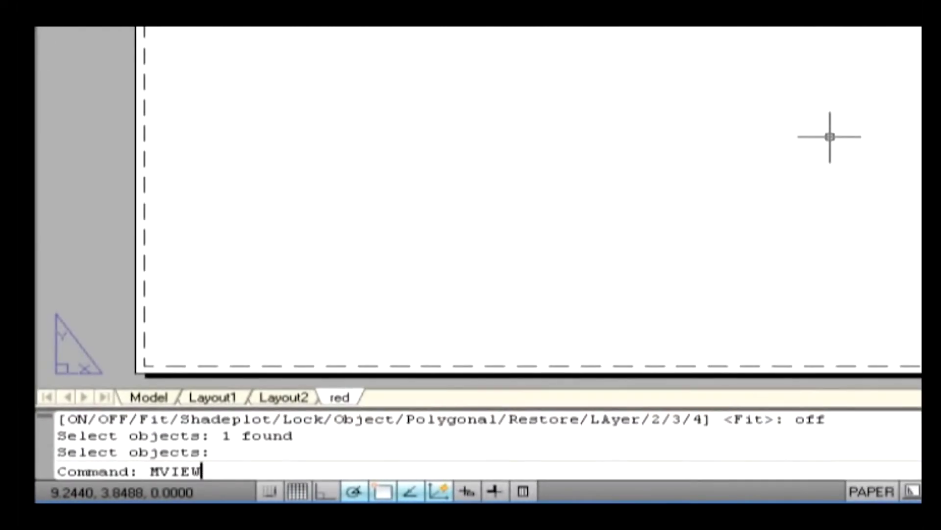
{"action": "key", "text": "Return"}
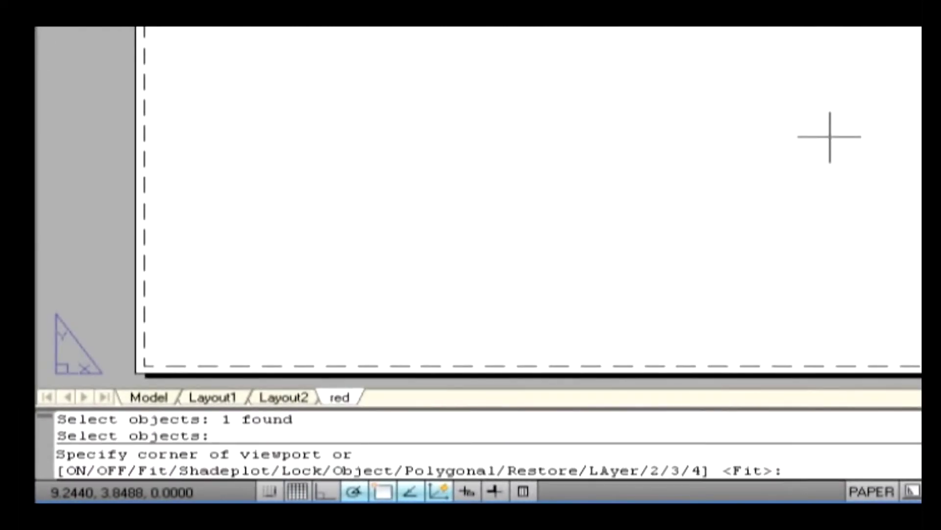
{"action": "type", "text": "on"}
{"action": "key", "text": "Return"}
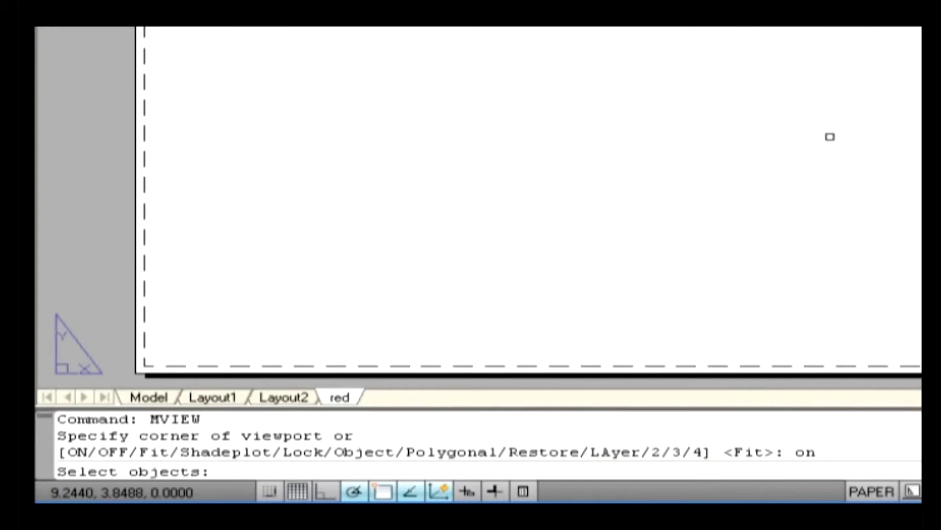
{"action": "left_click", "coordinate": [769, 115]}
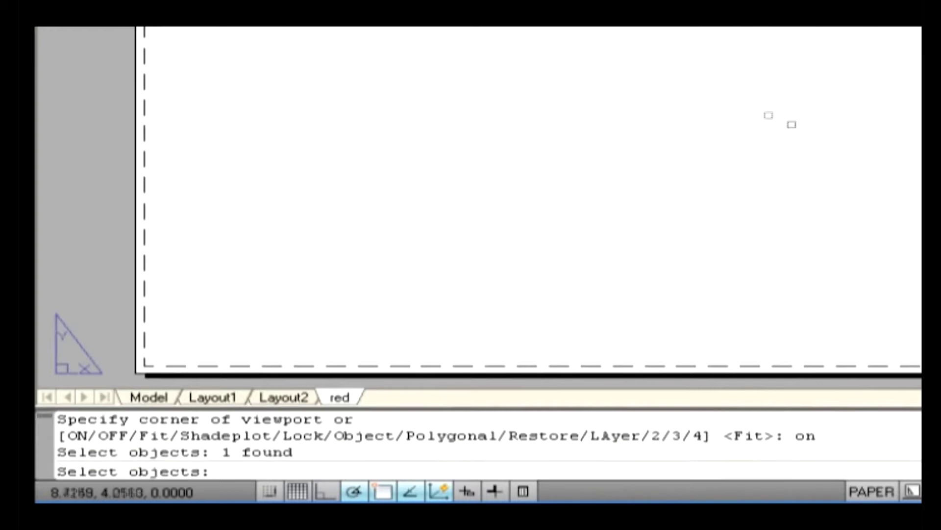
{"action": "key", "text": "Return"}
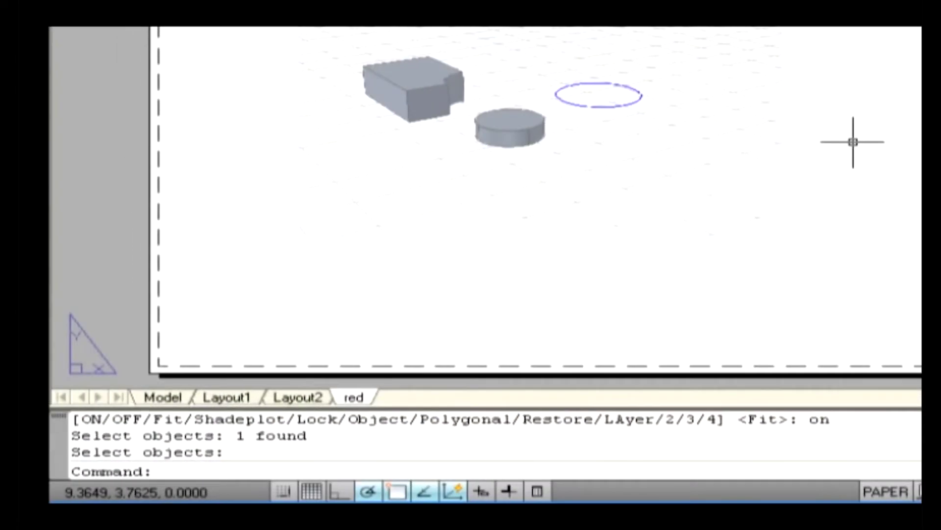
Add a second viewport that fills the sheet's printable area with the MVIEW Fit option
{"action": "type", "text": "MVIEW"}
{"action": "key", "text": "Return"}
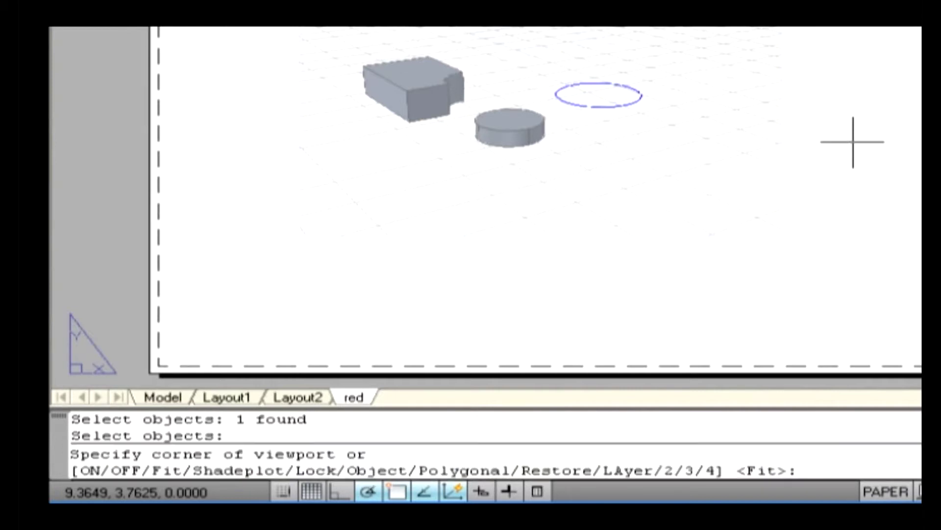
{"action": "type", "text": "f"}
{"action": "key", "text": "Return"}
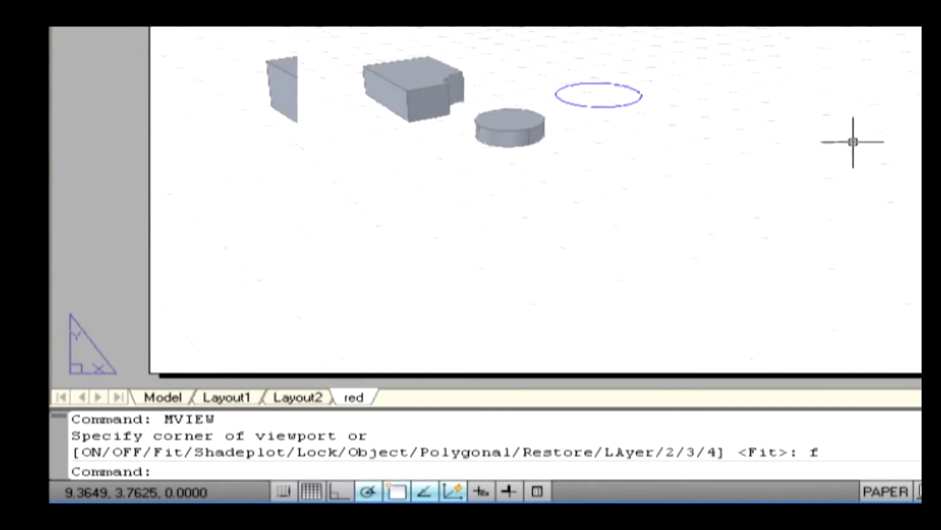
Select the viewport that fills the printable area and erase it, keeping the smaller rectangular one
{"action": "left_click", "coordinate": [887, 160]}
{"action": "left_click", "coordinate": [855, 244]}
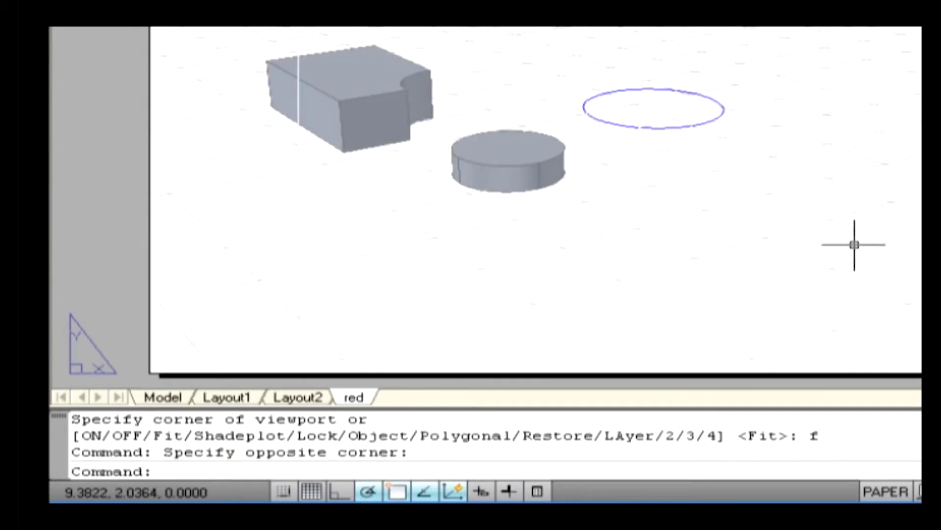
{"action": "left_click", "coordinate": [910, 236]}
{"action": "left_click", "coordinate": [775, 349]}
{"action": "left_click", "coordinate": [839, 323]}
{"action": "left_click", "coordinate": [801, 369]}
{"action": "key", "text": "Delete"}
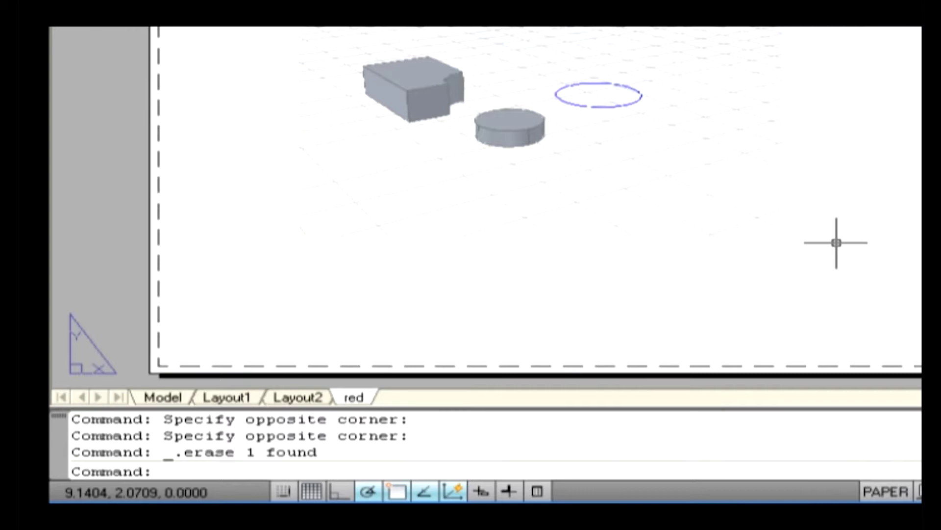
Bring up the shade plot choices of the MVIEW Shadeplot option and leave the command without choosing one
{"action": "type", "text": "mview"}
{"action": "key", "text": "Return"}
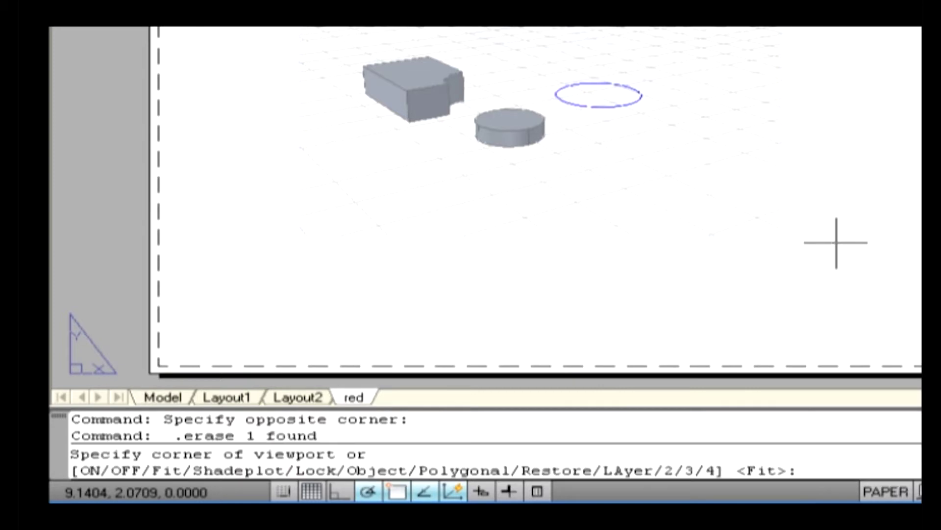
{"action": "type", "text": "s"}
{"action": "key", "text": "Return"}
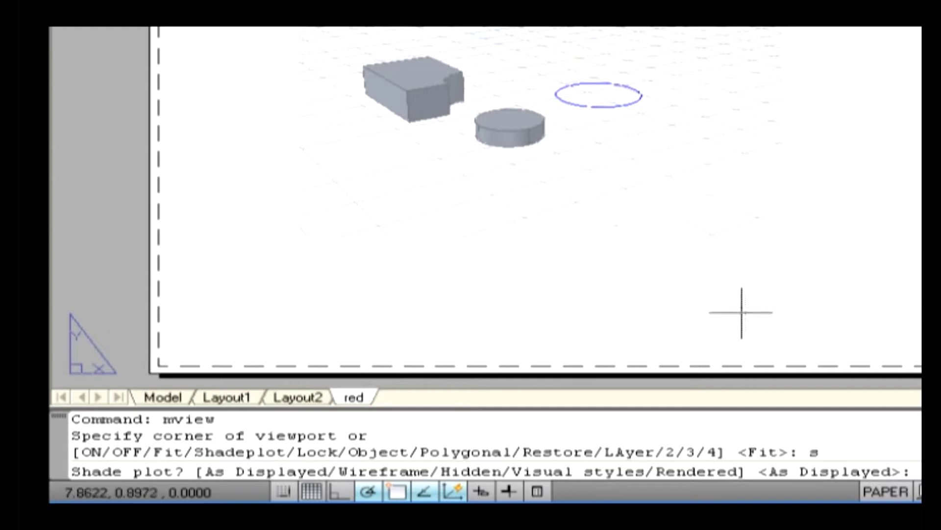
{"action": "key", "text": "Escape"}
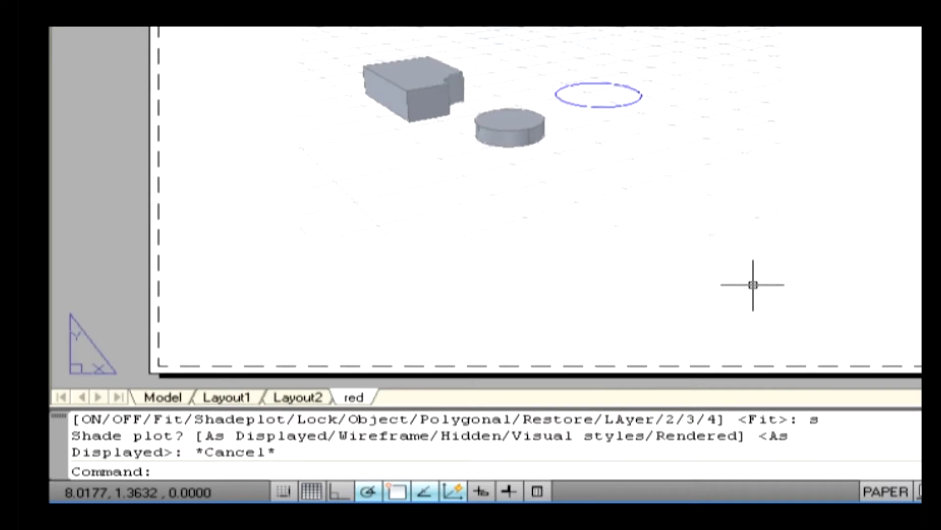
Lock the rectangular viewport's view with the MVIEW Lock option and try to pan the model inside it
{"action": "type", "text": "MVIEW"}
{"action": "key", "text": "Return"}
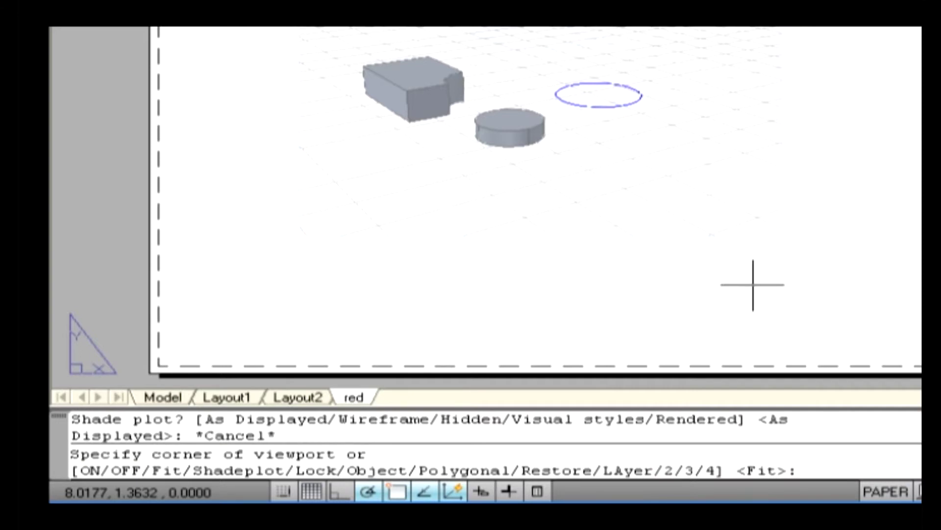
{"action": "type", "text": "l"}
{"action": "key", "text": "Return"}
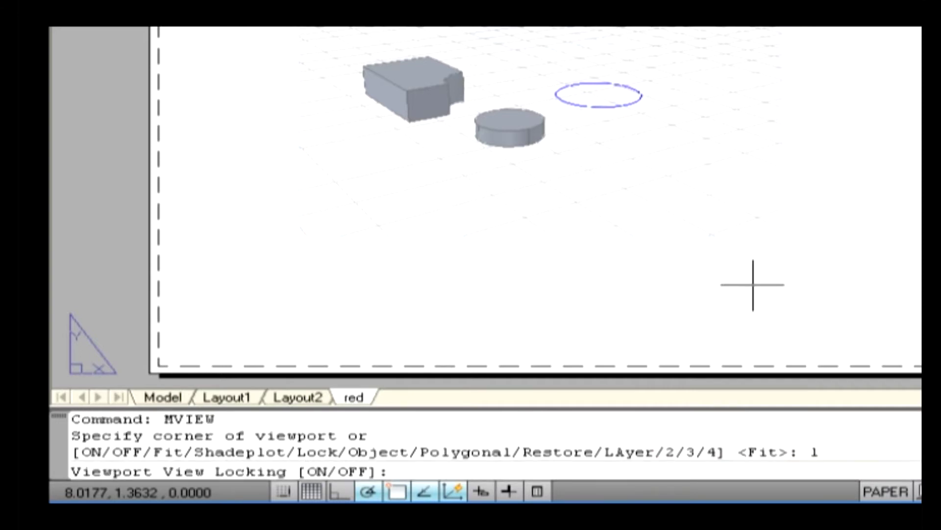
{"action": "type", "text": "on"}
{"action": "key", "text": "Return"}
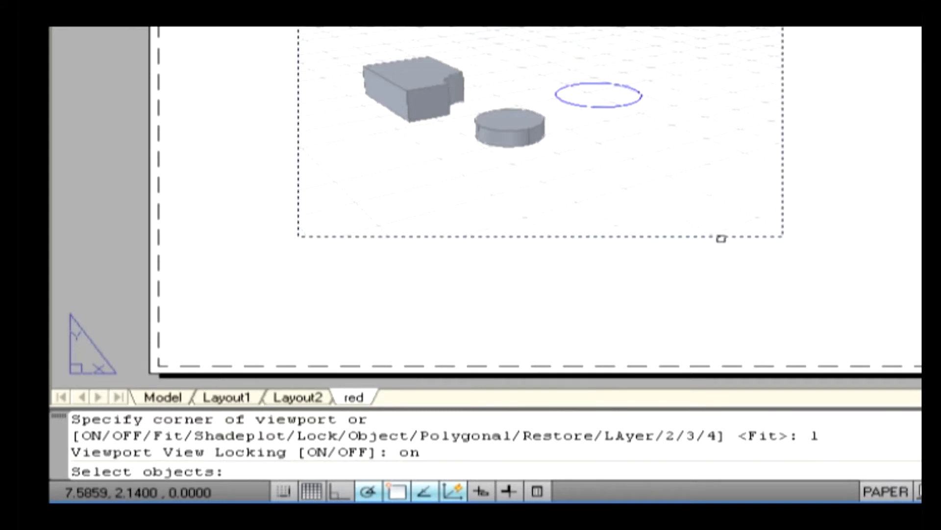
{"action": "left_click", "coordinate": [720, 238]}
{"action": "key", "text": "Return"}
{"action": "double_click", "coordinate": [589, 153]}
{"action": "middle_click_drag", "start_coordinate": [589, 153], "coordinate": [627, 149]}
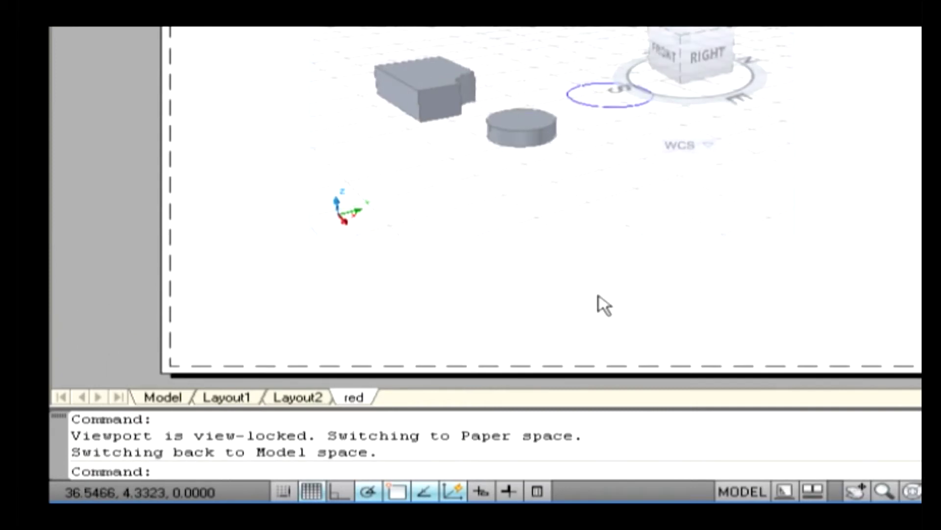
Turn off view locking for the rectangular viewport with MVIEW and orbit the model inside it
{"action": "type", "text": "MVIEW"}
{"action": "key", "text": "Return"}
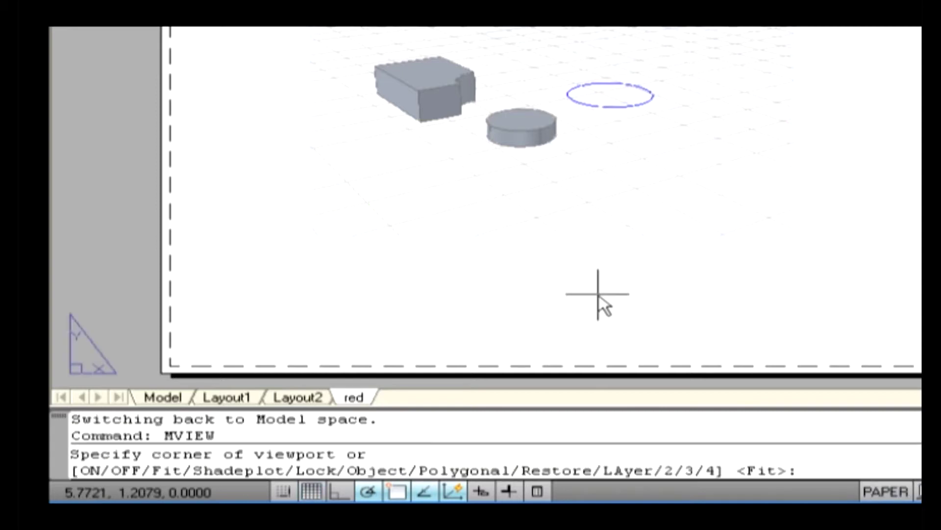
{"action": "type", "text": "l"}
{"action": "key", "text": "Return"}
{"action": "type", "text": "off"}
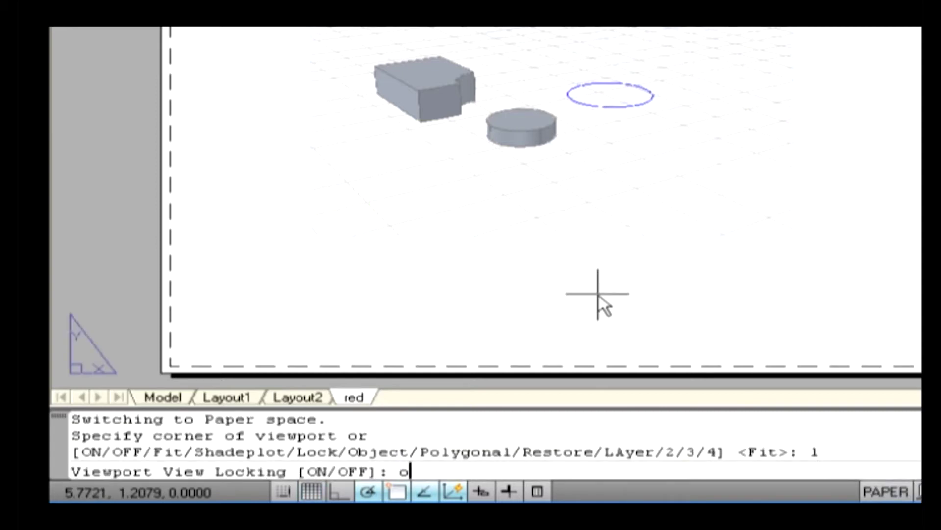
{"action": "key", "text": "Return"}
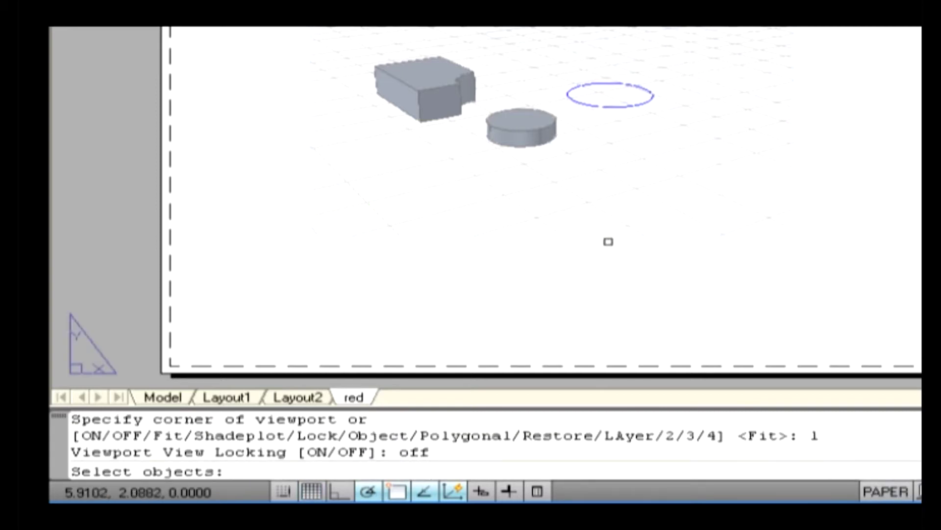
{"action": "left_click", "coordinate": [608, 235]}
{"action": "key", "text": "Return"}
{"action": "double_click", "coordinate": [616, 95]}
{"action": "middle_click_drag", "start_coordinate": [563, 154], "coordinate": [554, 194], "text": "shift"}
{"action": "key", "text": "Escape"}
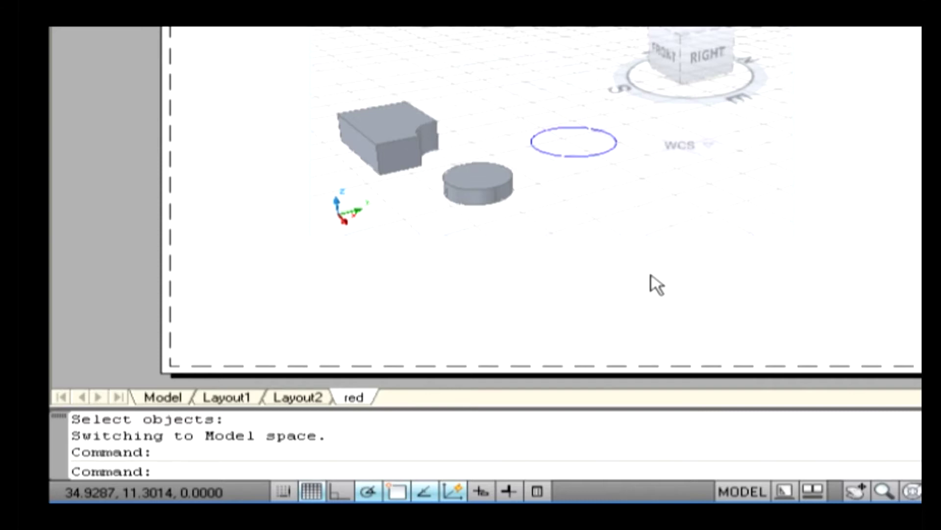
{"action": "type", "text": "c"}
{"action": "key", "text": "Return"}
{"action": "key", "text": "Escape"}
Return to paper space and draw a circle in the sheet's lower-right area, outside the rectangular viewport
{"action": "double_click", "coordinate": [793, 302]}
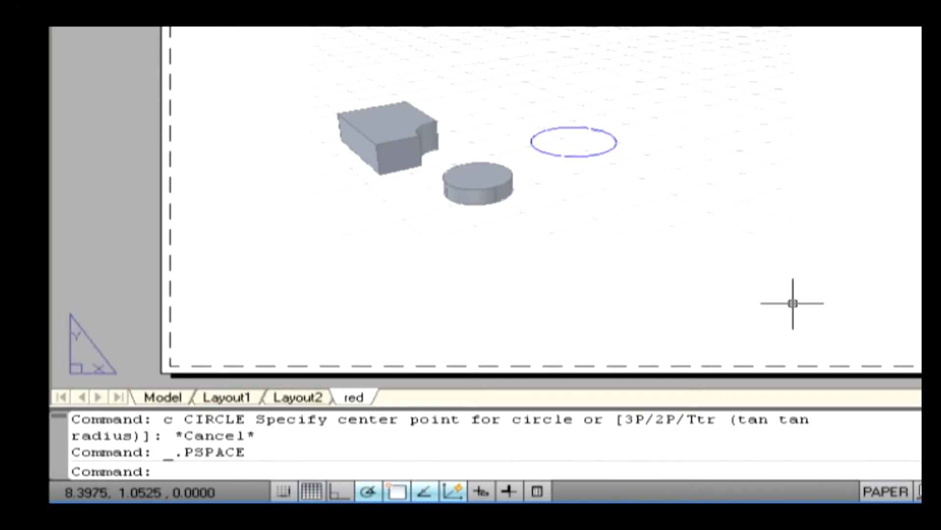
{"action": "type", "text": "c"}
{"action": "key", "text": "Return"}
{"action": "left_click", "coordinate": [793, 302]}
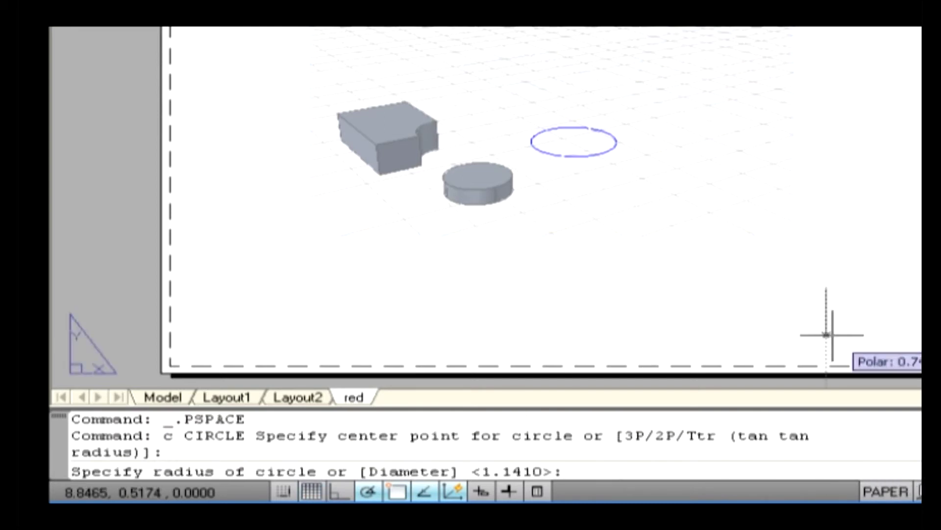
{"action": "left_click", "coordinate": [893, 260]}
Convert the paper-space circle into a circular viewport with the MVIEW Object option and check the view it shows
{"action": "type", "text": "mview"}
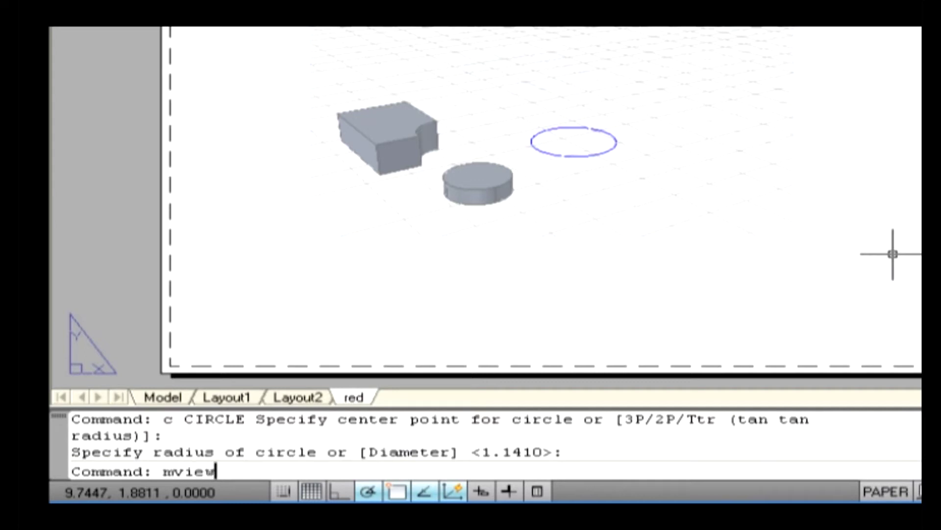
{"action": "key", "text": "Return"}
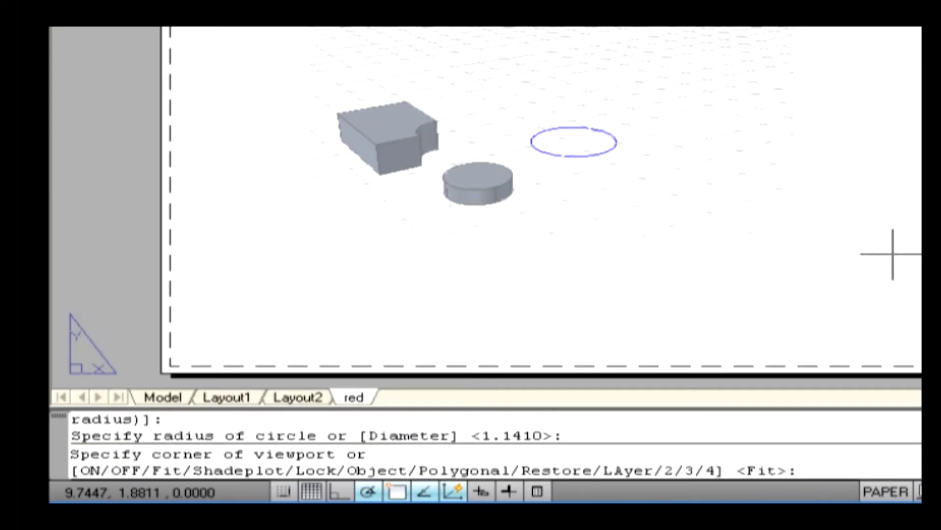
{"action": "type", "text": "o"}
{"action": "key", "text": "Return"}
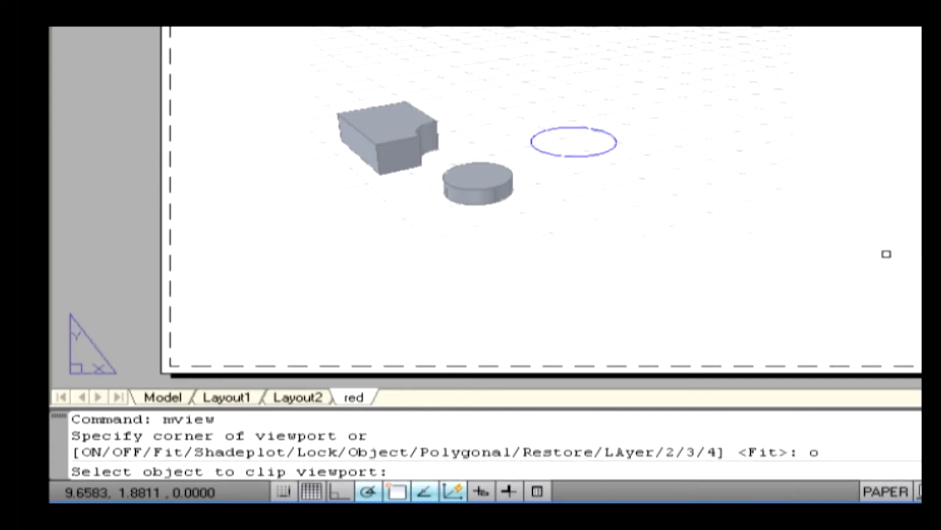
{"action": "left_click", "coordinate": [868, 252]}
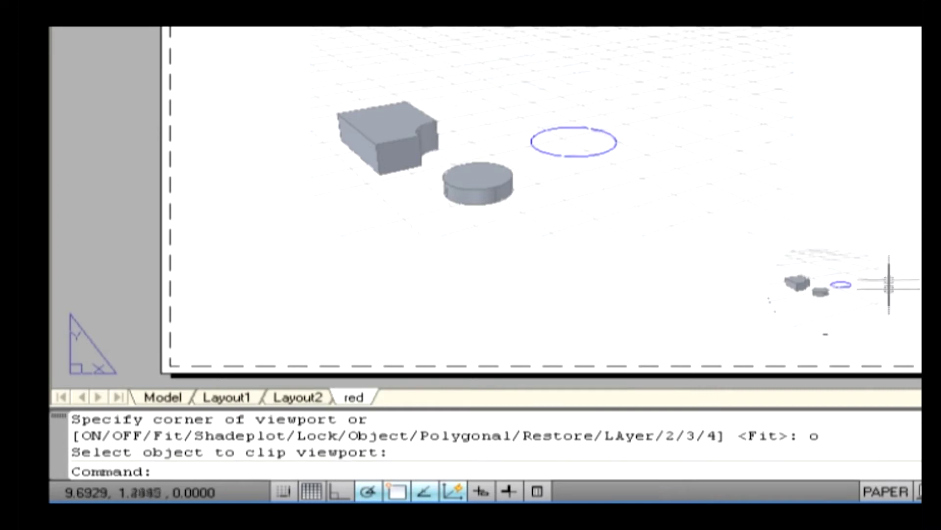
{"action": "scroll", "coordinate": [883, 283], "scroll_direction": "up", "scroll_amount": 3}
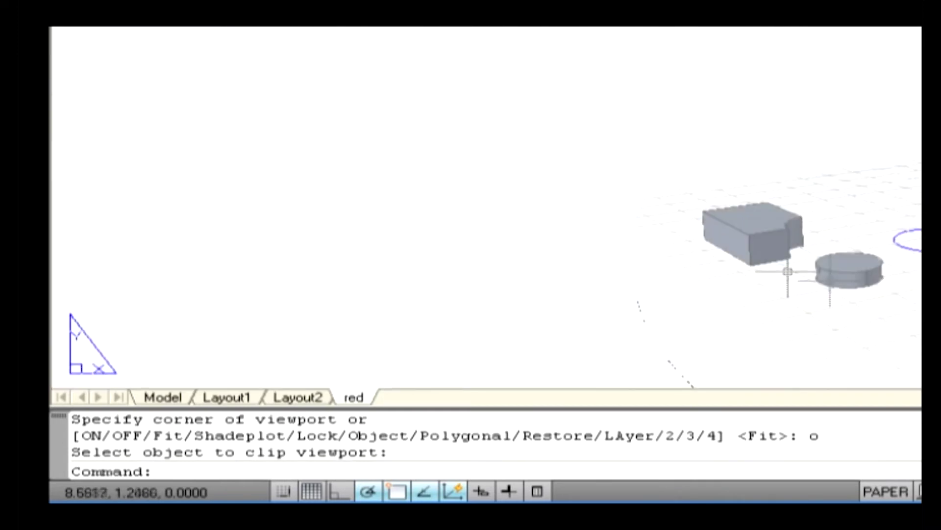
{"action": "scroll", "coordinate": [786, 267], "scroll_direction": "down", "scroll_amount": 4}
{"action": "scroll", "coordinate": [783, 260], "scroll_direction": "down", "scroll_amount": 2}
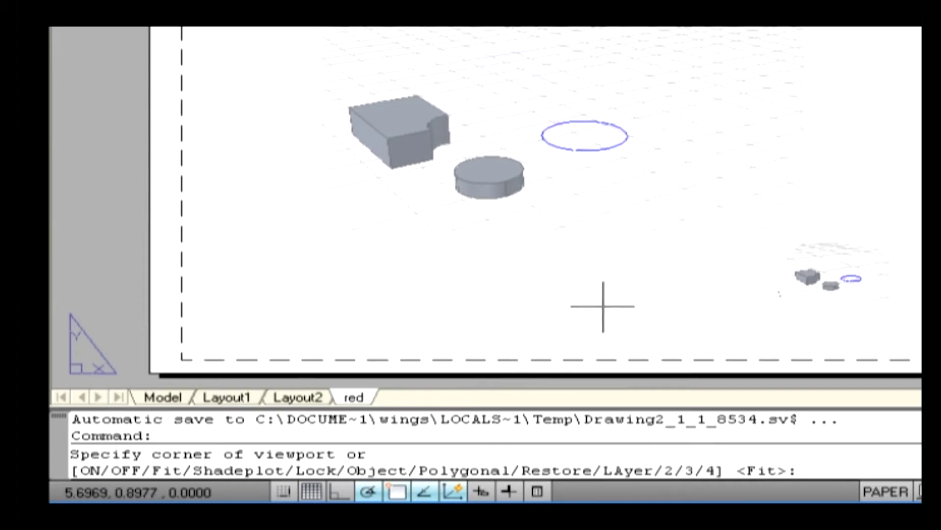
{"action": "key", "text": "Escape"}
Set the red layout's page setup to the ANSI expand A (11.00 x 8.50 Inches) paper size and preview the plot
{"action": "right_click", "coordinate": [363, 400]}
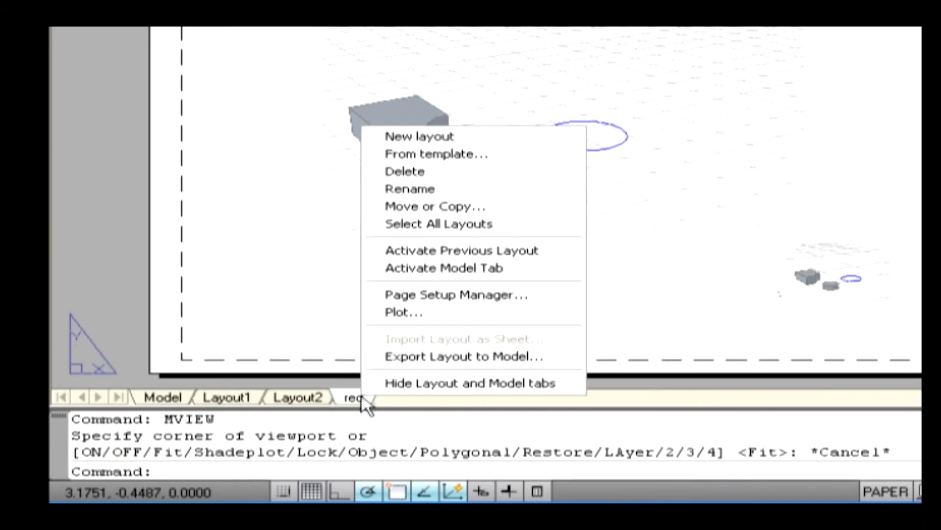
{"action": "left_click", "coordinate": [443, 296]}
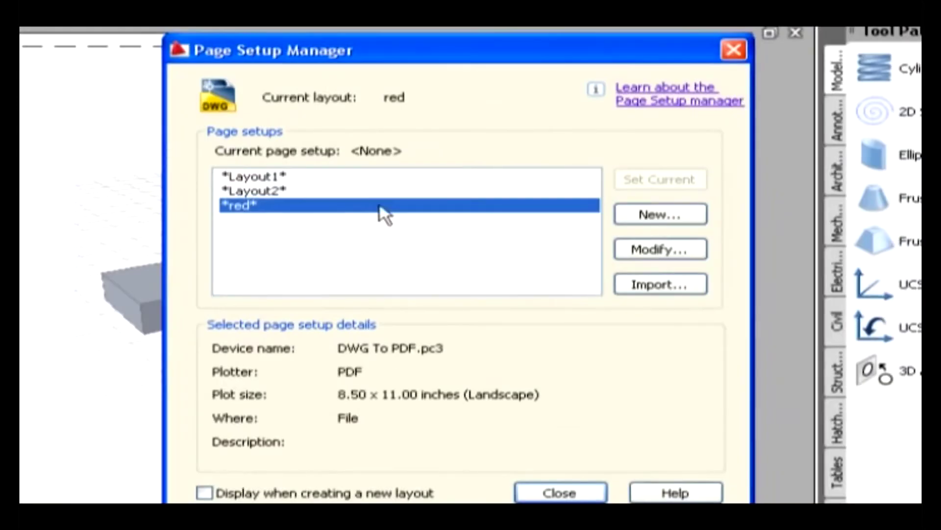
{"action": "left_click", "coordinate": [652, 251]}
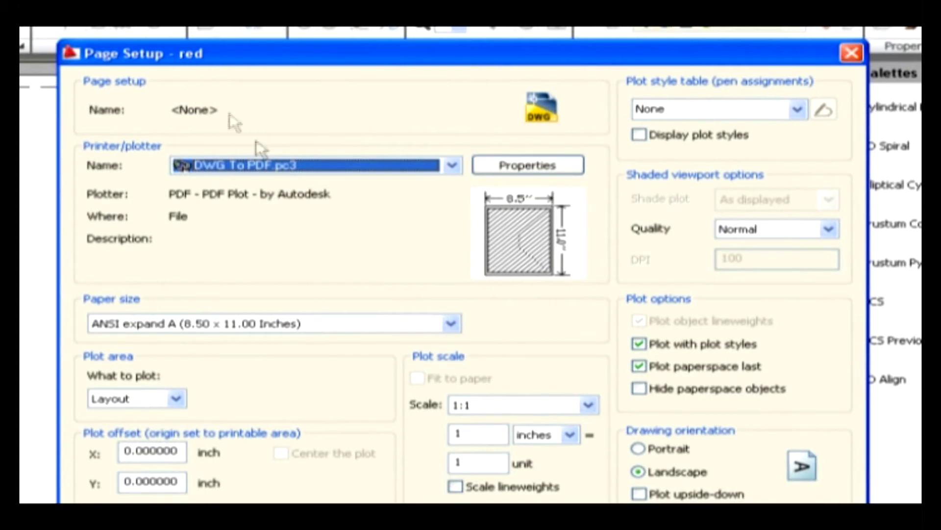
{"action": "left_click", "coordinate": [276, 324]}
{"action": "left_click", "coordinate": [274, 269]}
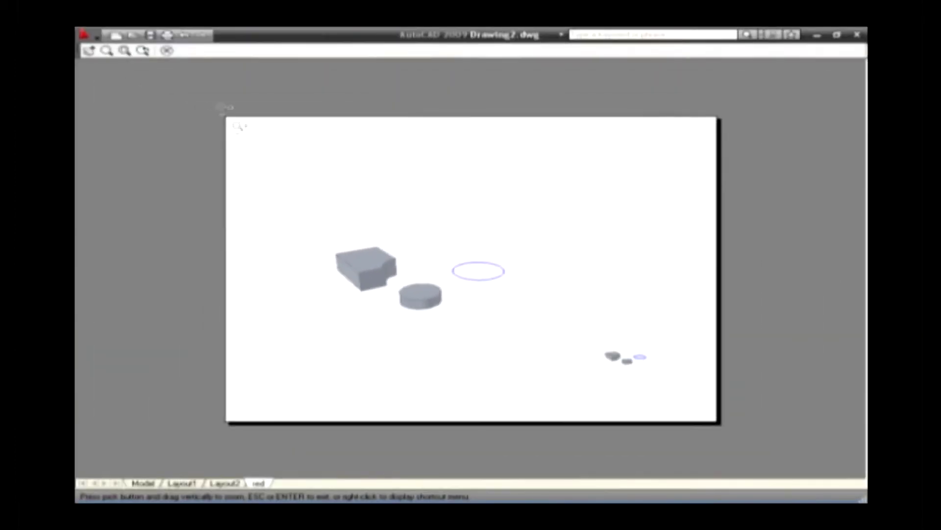
{"action": "left_click", "coordinate": [169, 50]}
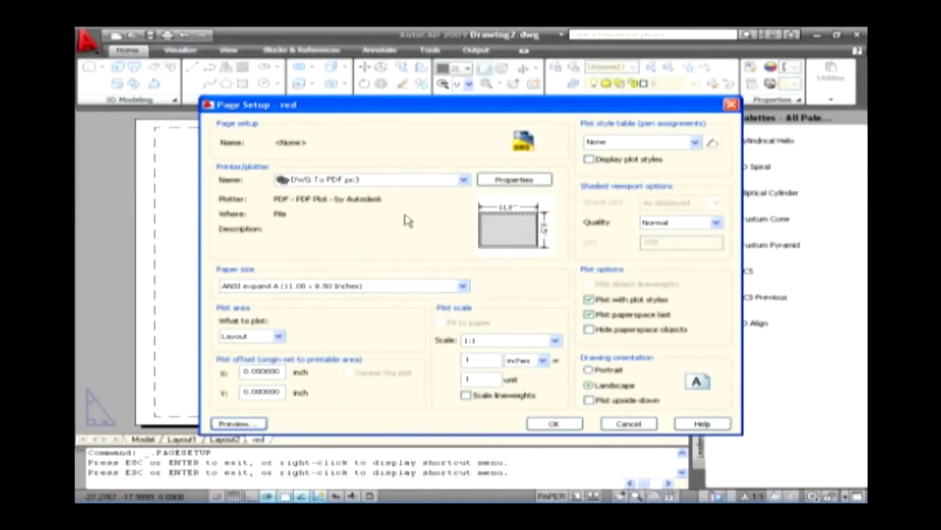
{"action": "left_click", "coordinate": [569, 424]}
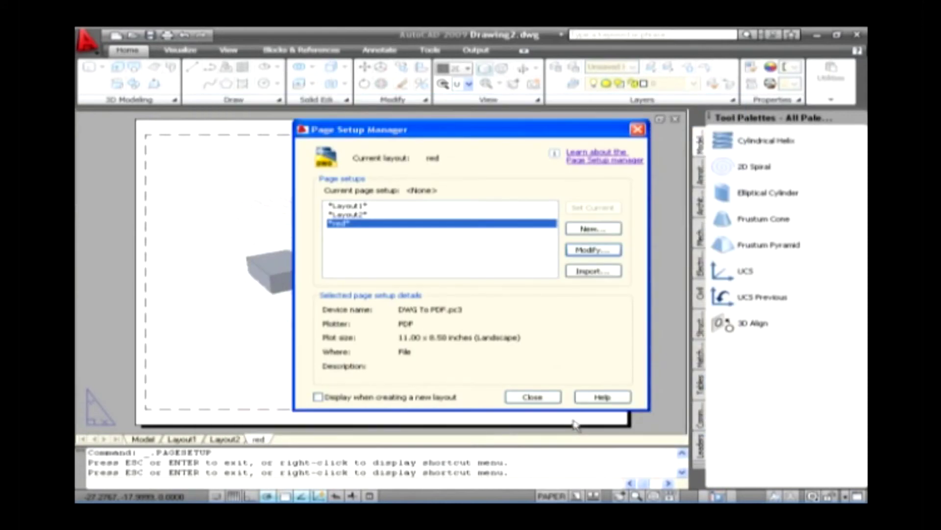
{"action": "left_click", "coordinate": [535, 397]}
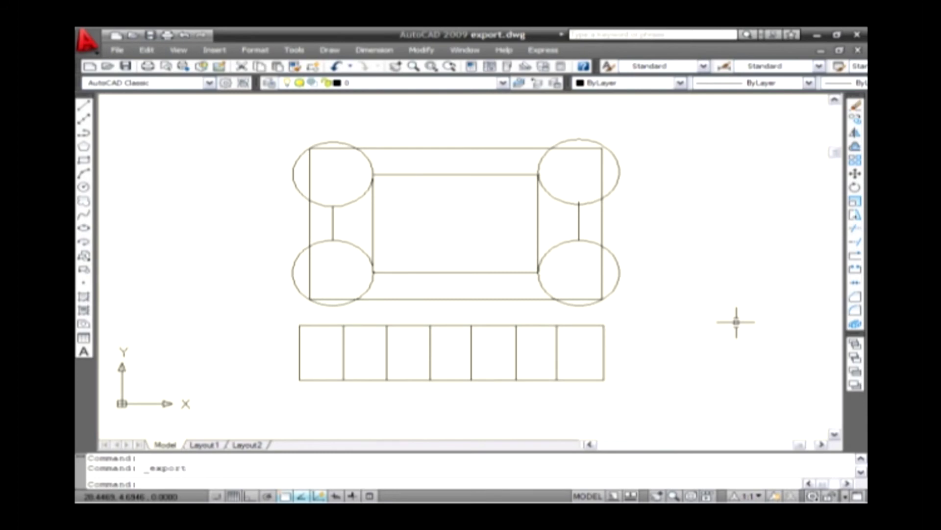
Start an export of export.dwg to the AutoCAD Drawings folder as a Bitmap (*.bmp) file named Drawing
{"action": "left_click", "coordinate": [118, 50]}
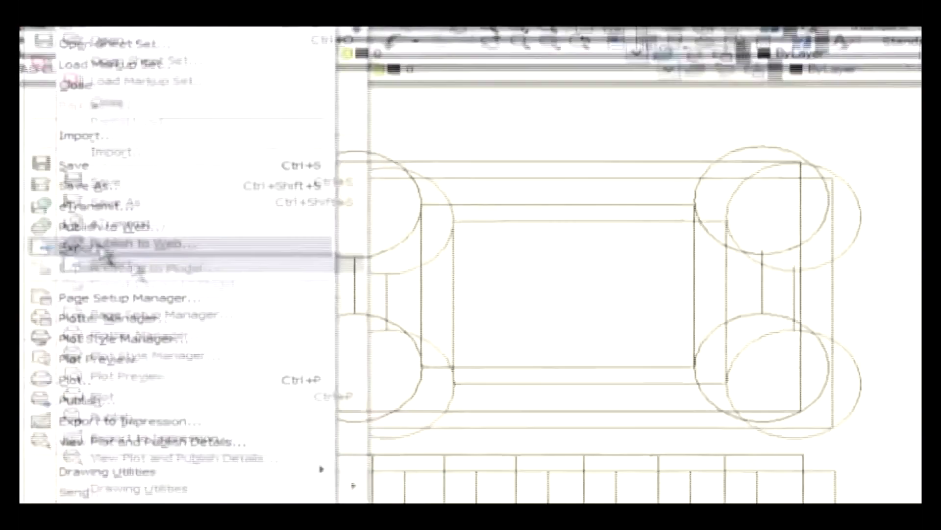
{"action": "left_click", "coordinate": [216, 314]}
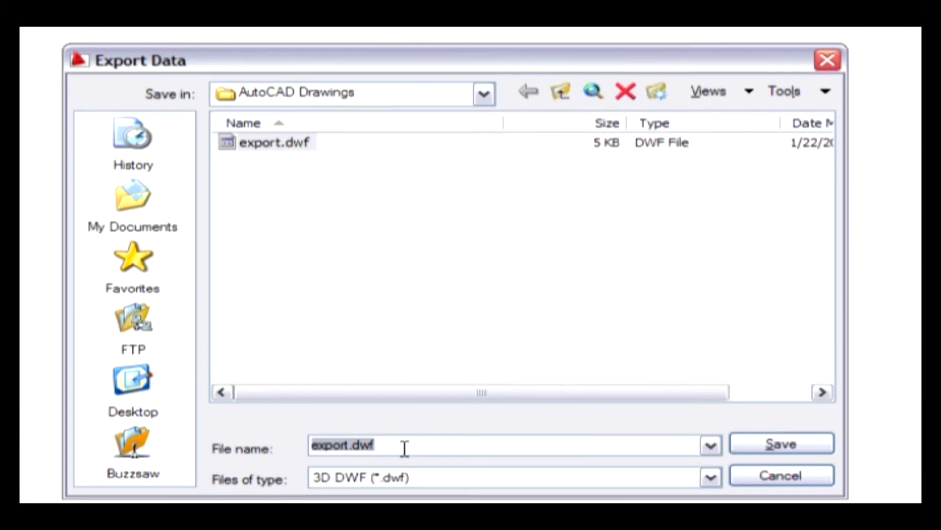
{"action": "type", "text": "Drawing"}
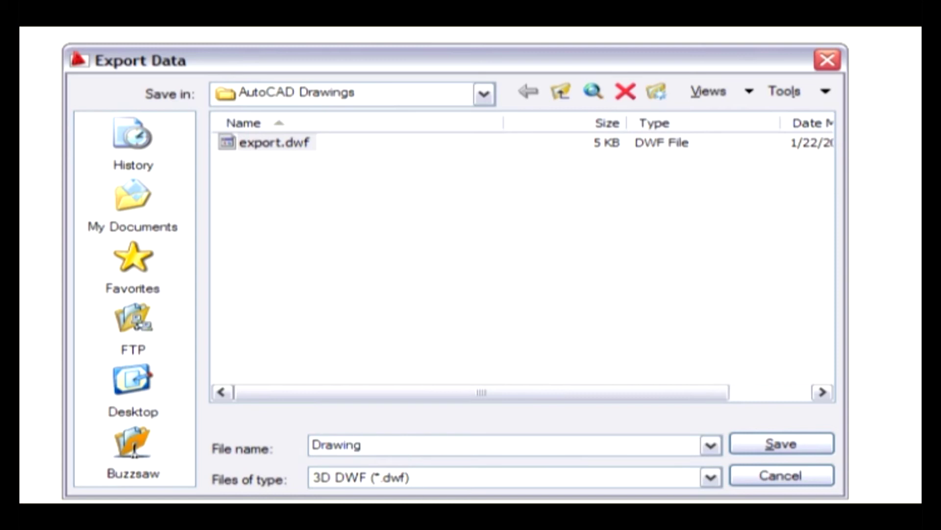
{"action": "left_click", "coordinate": [645, 480]}
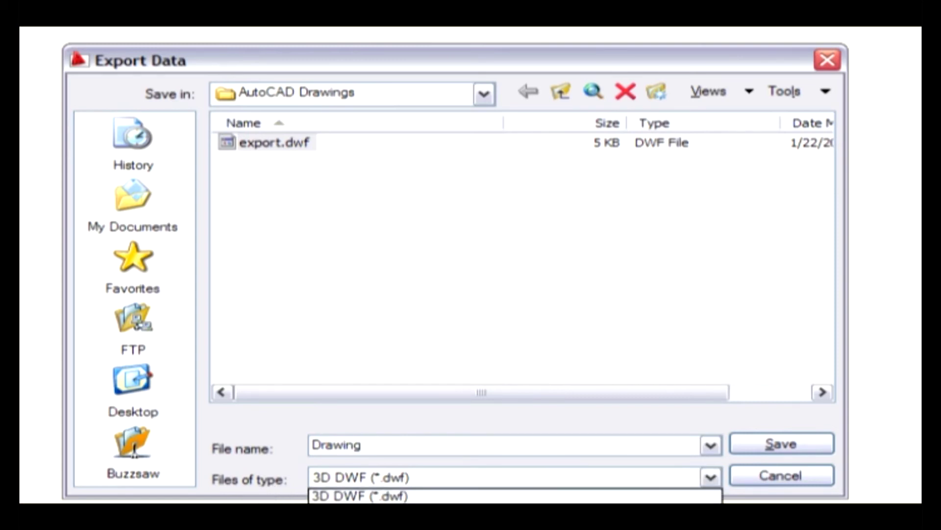
{"action": "key", "text": "b"}
{"action": "key", "text": "Return"}
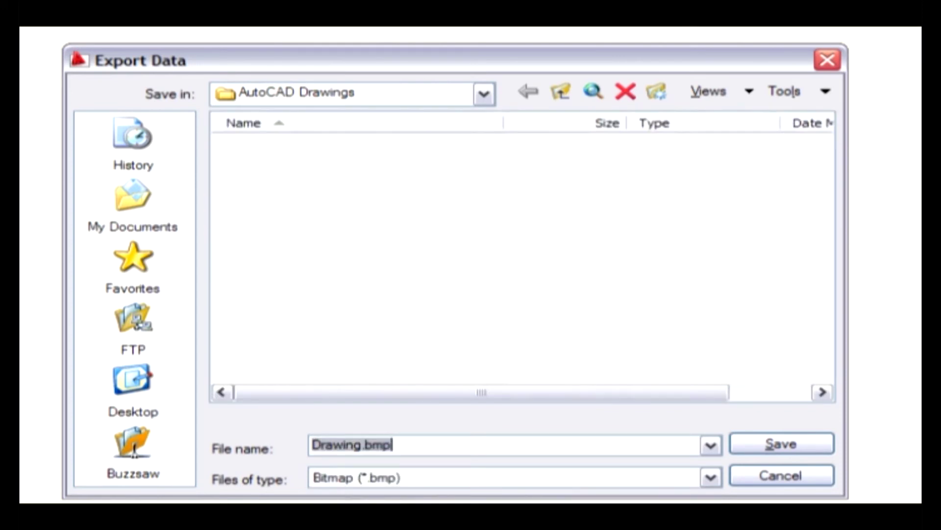
{"action": "left_click", "coordinate": [772, 446]}
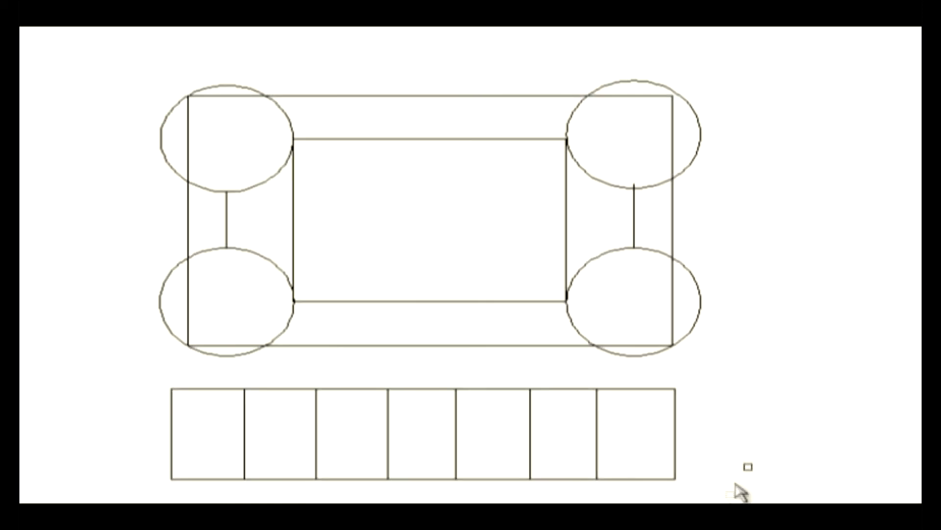
Select all the drawing's objects, circles and rectangles included, as the content of the bitmap export
{"action": "left_click", "coordinate": [741, 501]}
{"action": "left_click", "coordinate": [52, 29]}
{"action": "key", "text": "Return"}
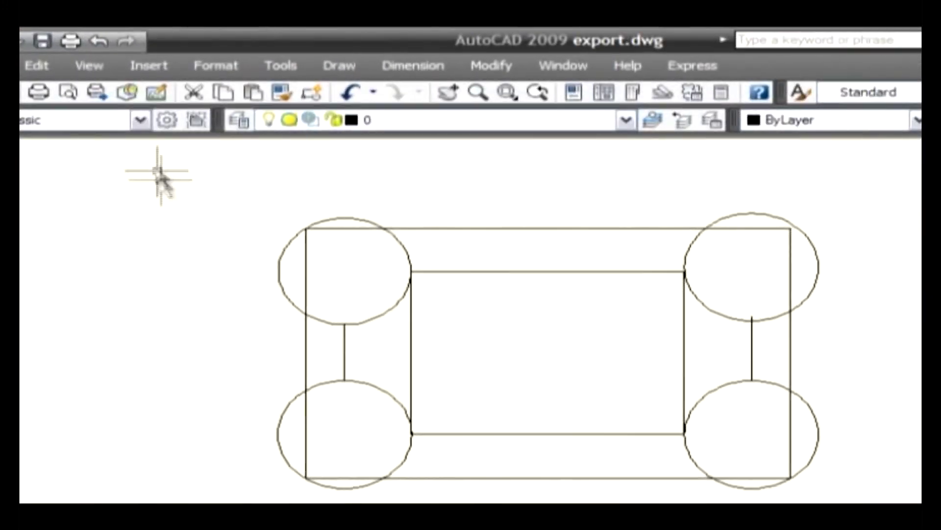
Start inserting an OLE object in export.dwg, with its content created from an existing file
{"action": "left_click", "coordinate": [145, 73]}
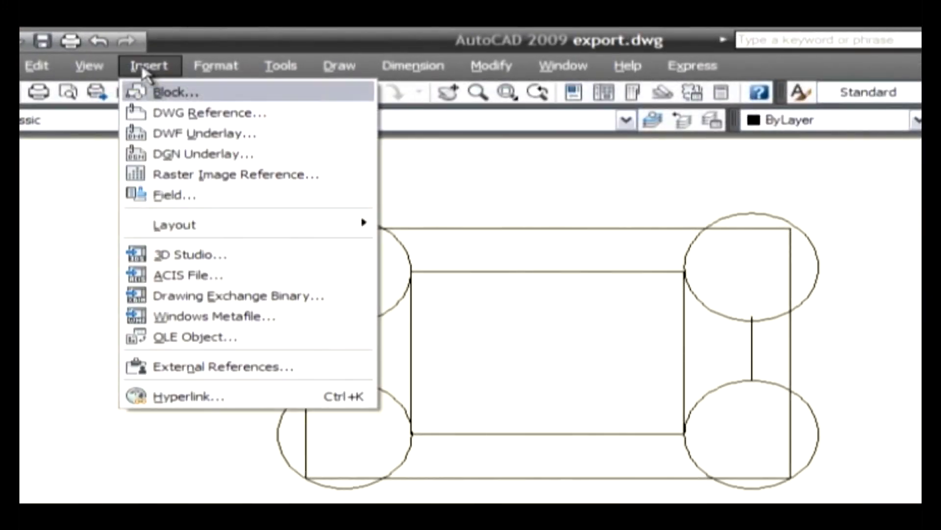
{"action": "left_click", "coordinate": [189, 338]}
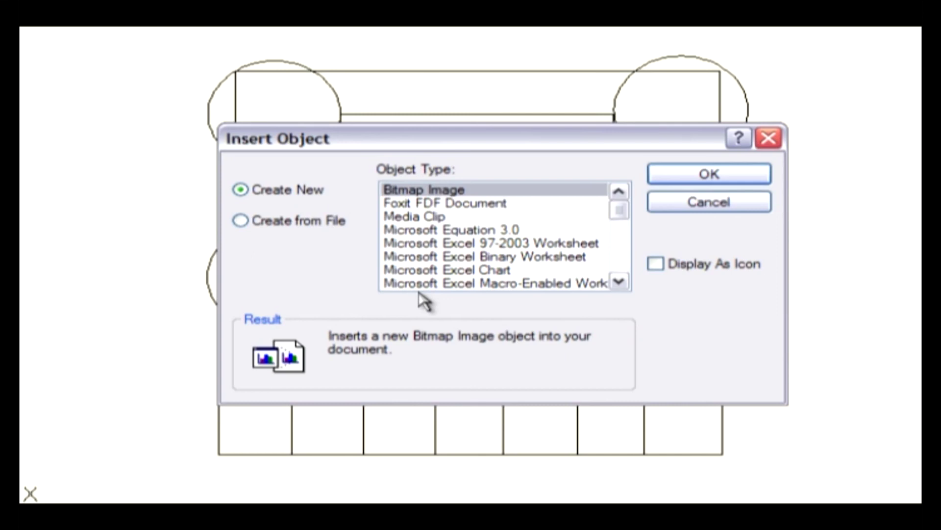
{"action": "left_click", "coordinate": [321, 226]}
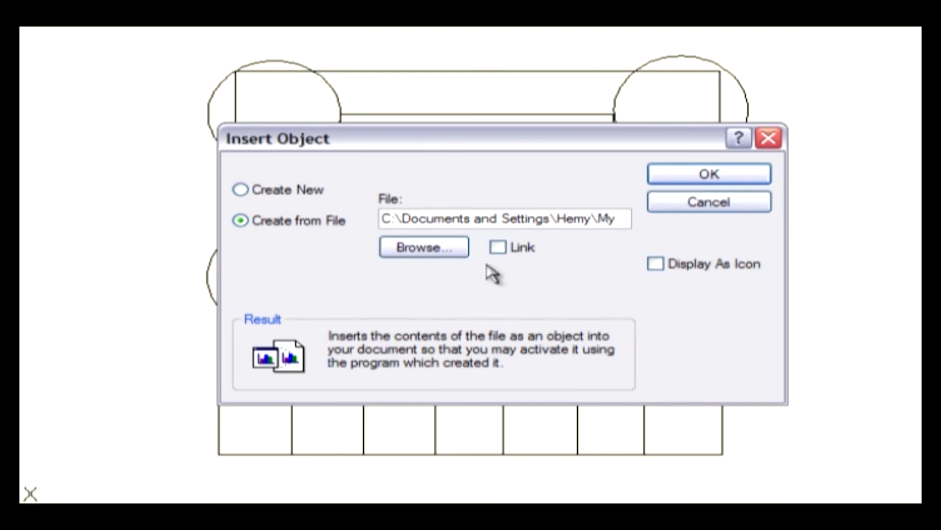
Try the Display As Icon option with a new Bitmap Image object, and return to creating the object from a file
{"action": "left_click", "coordinate": [656, 264]}
{"action": "left_click", "coordinate": [525, 305]}
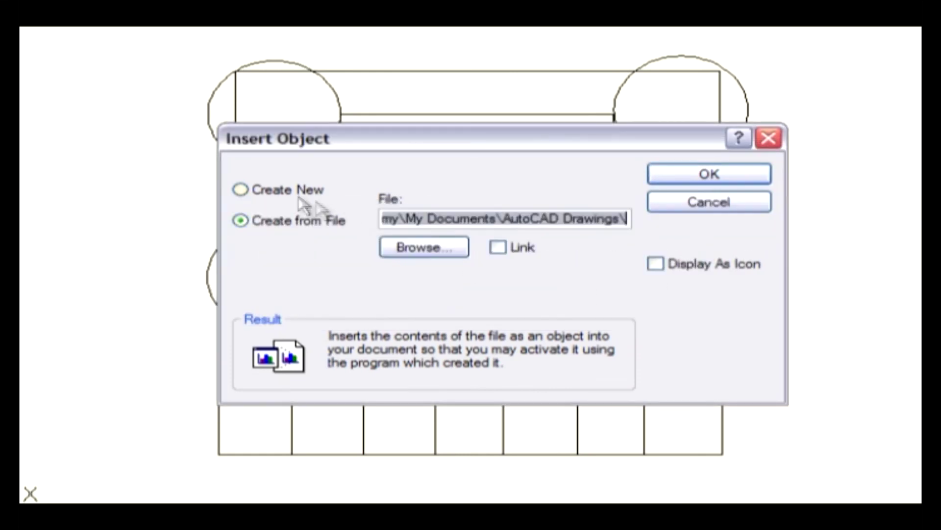
{"action": "left_click", "coordinate": [308, 193]}
{"action": "left_click", "coordinate": [659, 268]}
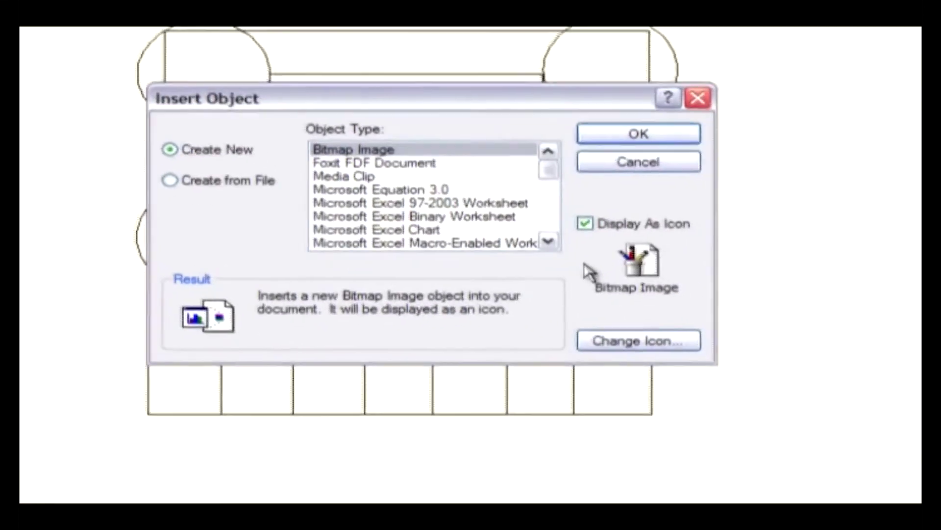
{"action": "left_click", "coordinate": [263, 190]}
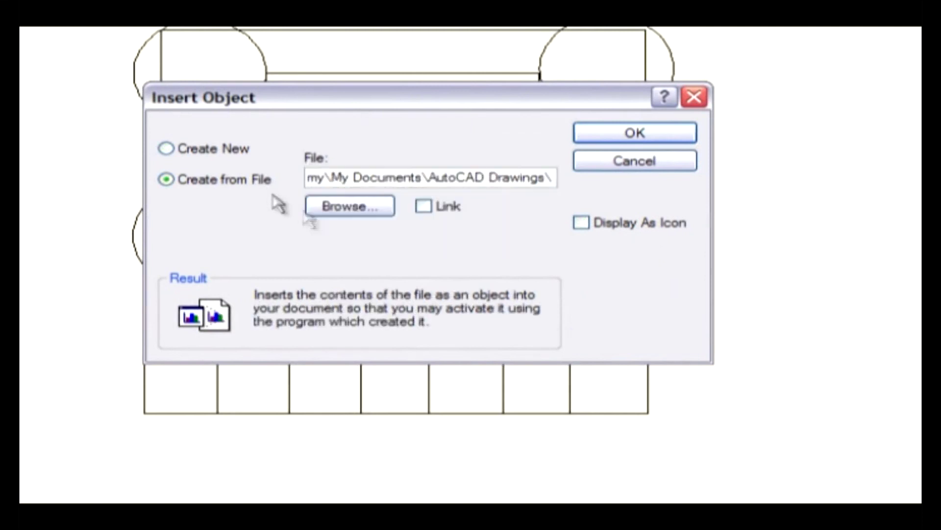
Browse the AutoCAD Drawings folder without choosing a file, and try the Link option on and off
{"action": "left_click", "coordinate": [354, 210]}
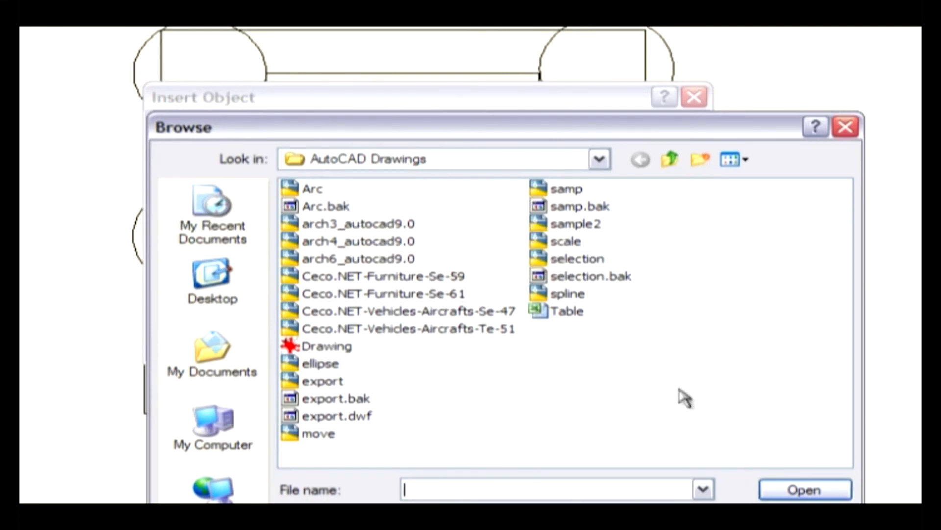
{"action": "left_click", "coordinate": [784, 489]}
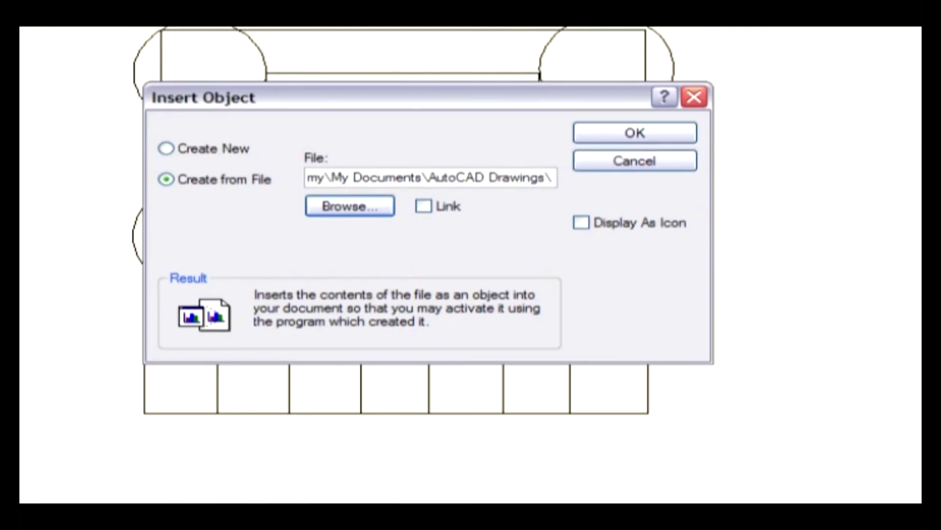
{"action": "left_click", "coordinate": [424, 208]}
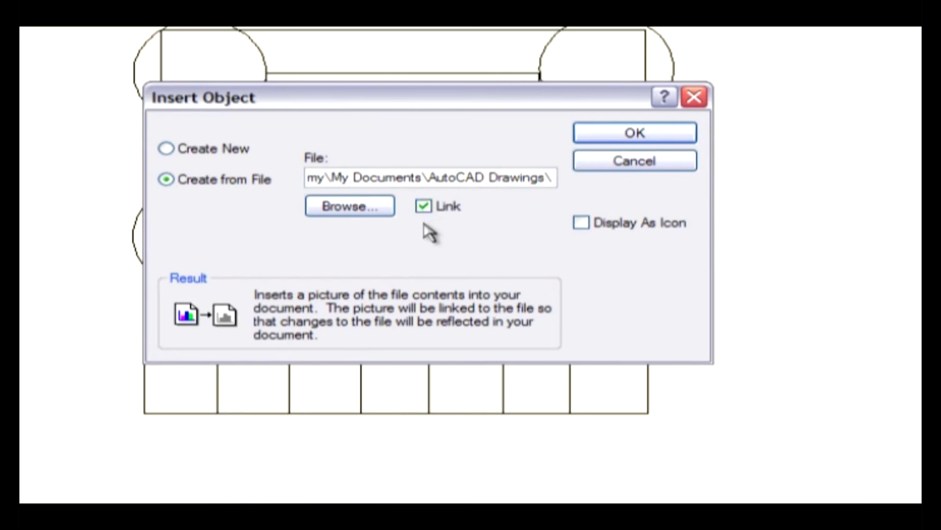
{"action": "left_click", "coordinate": [425, 208]}
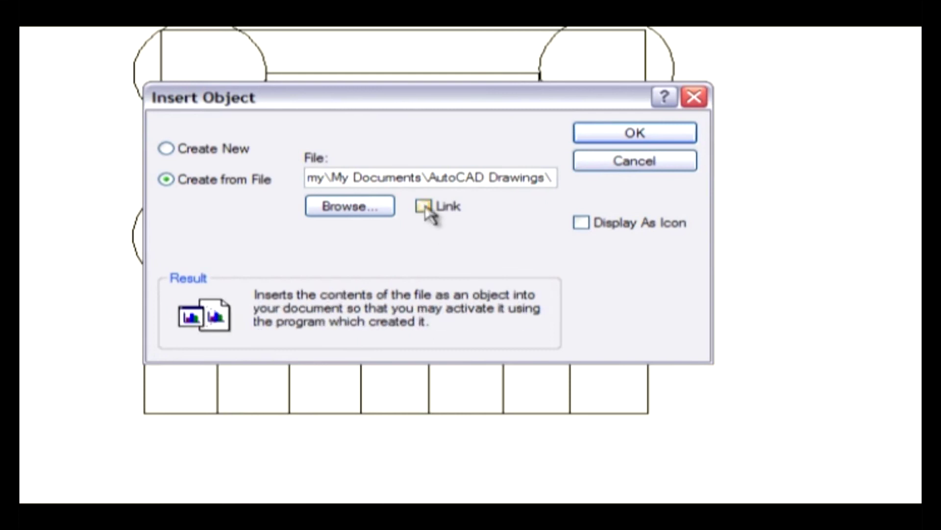
Insert the Excel file Table from the AutoCAD Drawings folder as an unlinked OLE object
{"action": "left_click", "coordinate": [383, 208]}
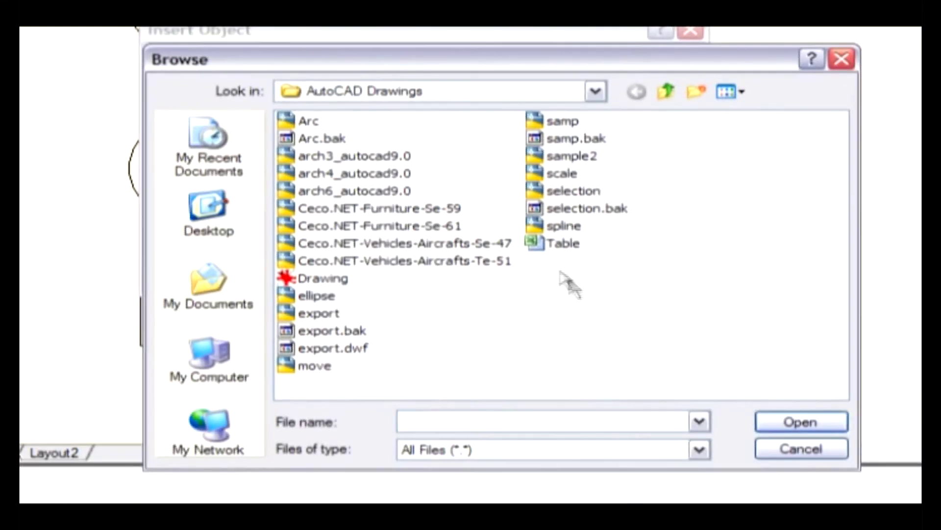
{"action": "left_click", "coordinate": [560, 248]}
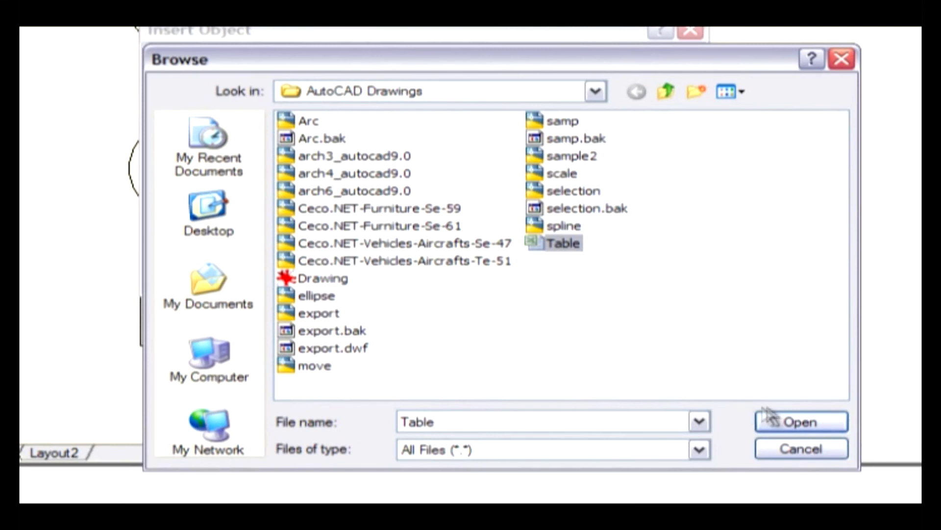
{"action": "left_click", "coordinate": [786, 424]}
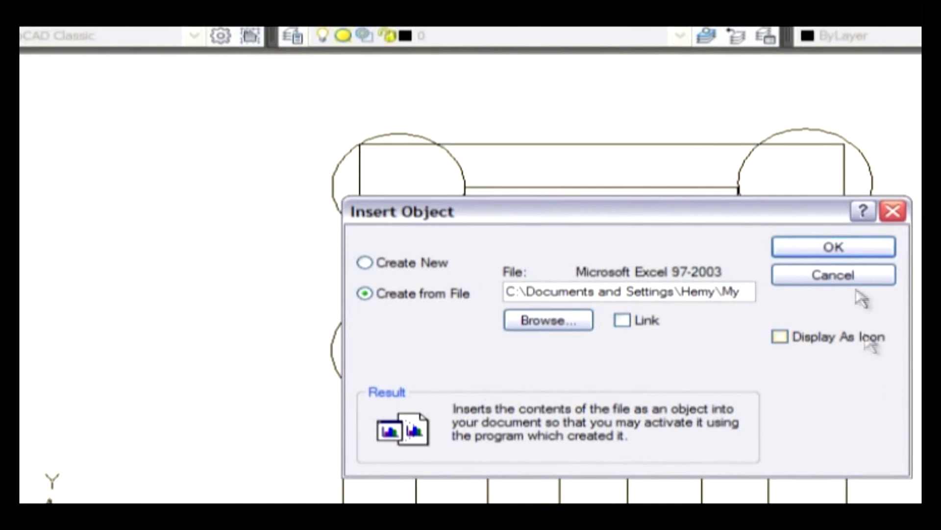
{"action": "left_click", "coordinate": [845, 250]}
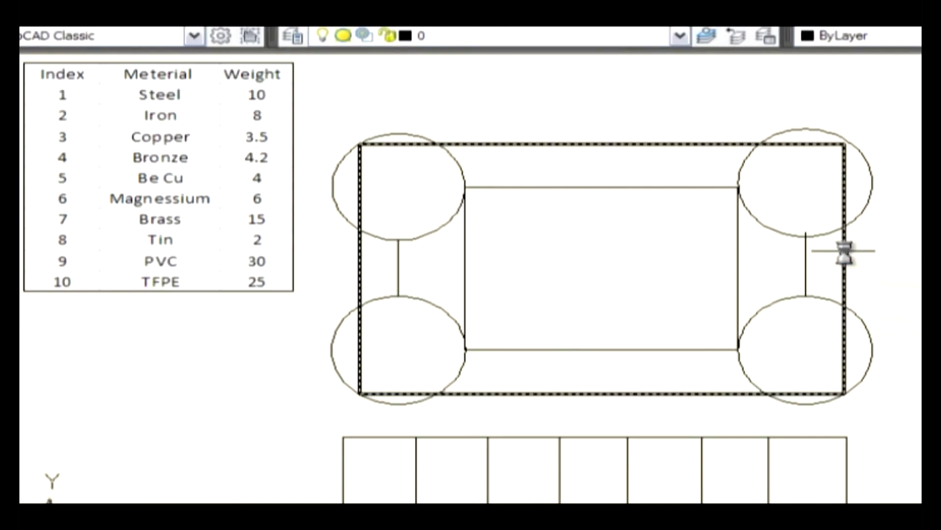
Open the inserted material table in Excel for viewing, close the worksheet and deselect the table in the drawing
{"action": "double_click", "coordinate": [157, 216]}
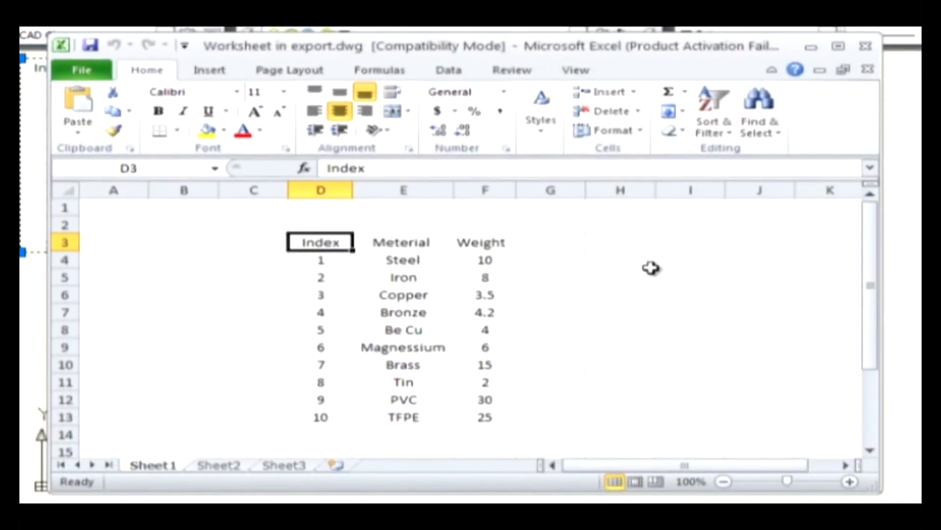
{"action": "left_click", "coordinate": [874, 53]}
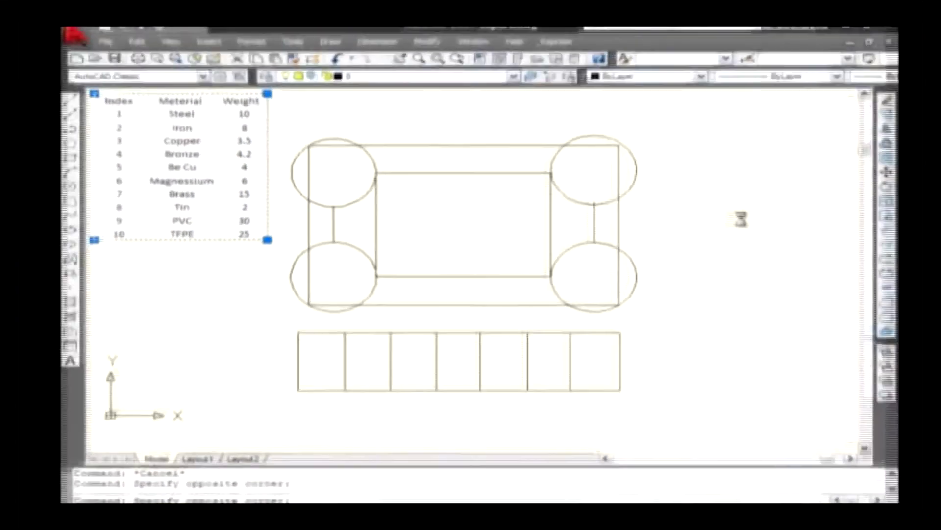
{"action": "key", "text": "Escape"}
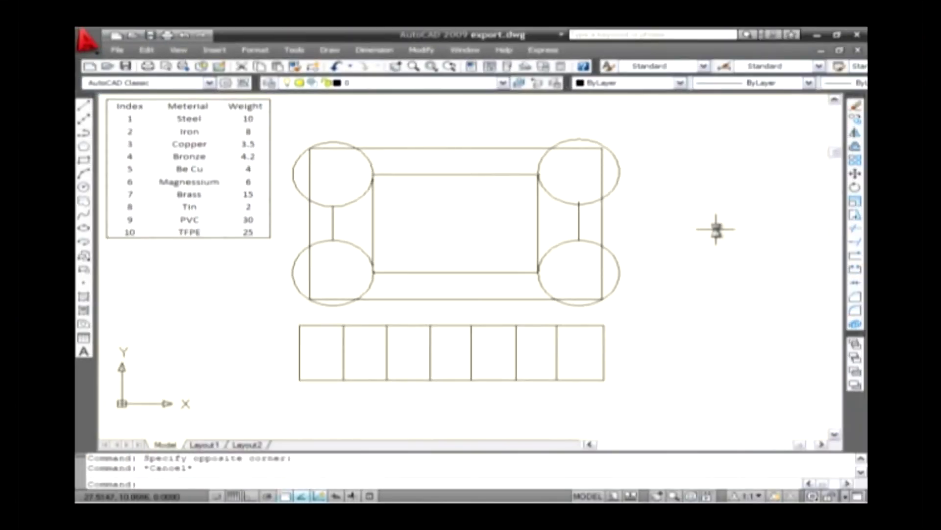